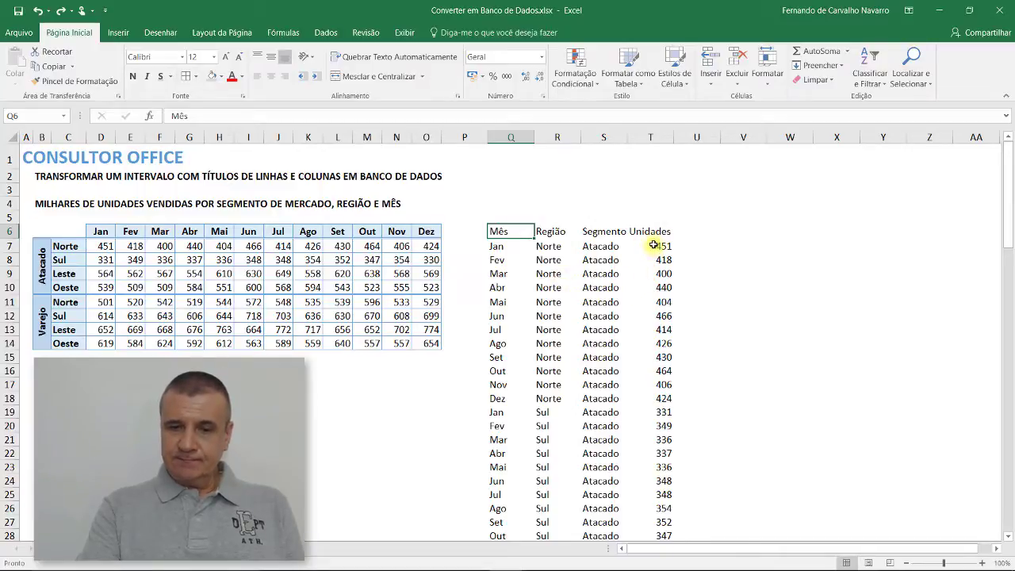
Step: Delete all Unidades values in T7:T102, keeping only the header, and return to T7
left_click(653, 245)
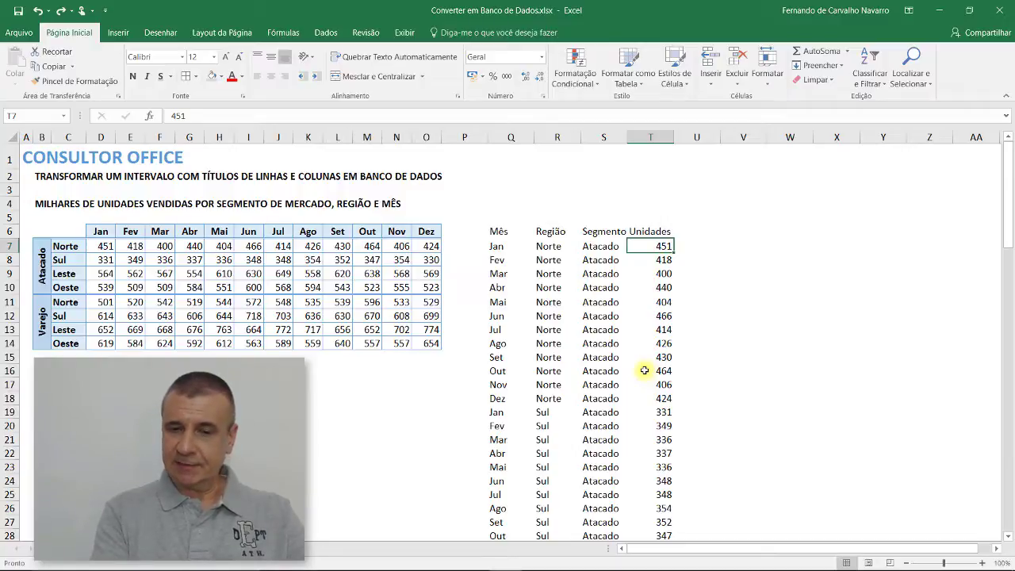
key("ctrl+shift+Down")
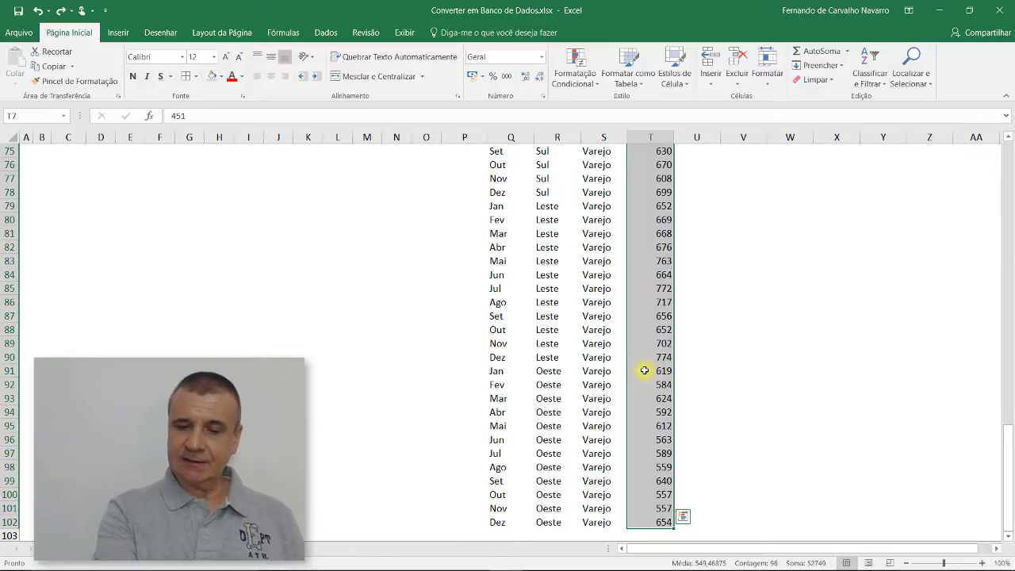
key("Delete")
scroll(644, 371, "up", 20)
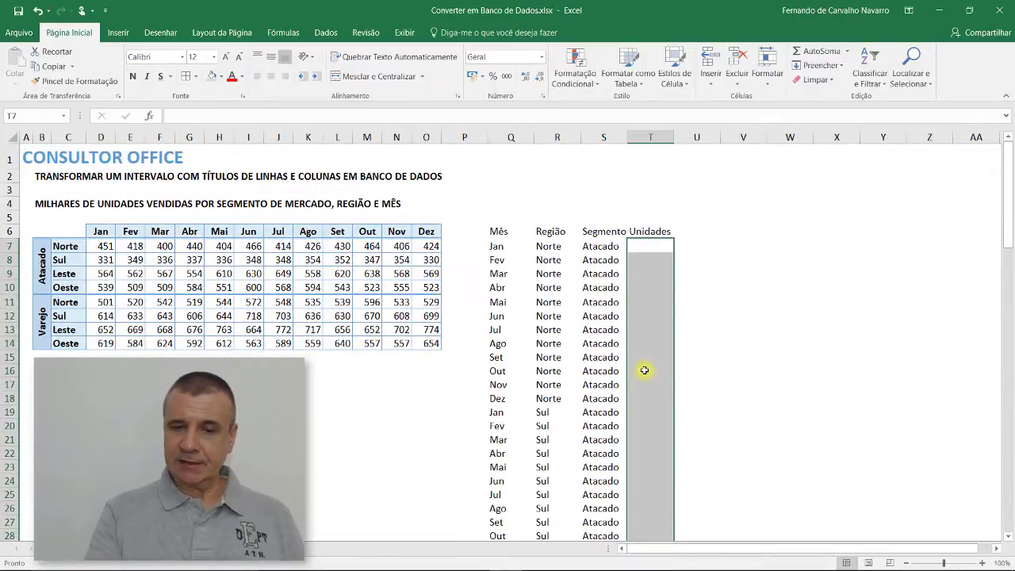
left_click(643, 247)
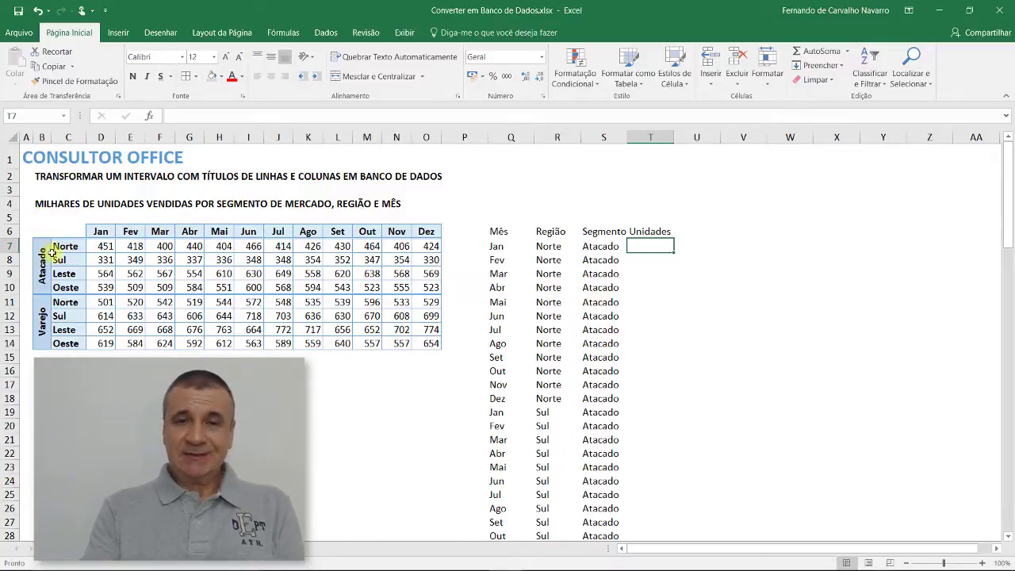
left_click(39, 259)
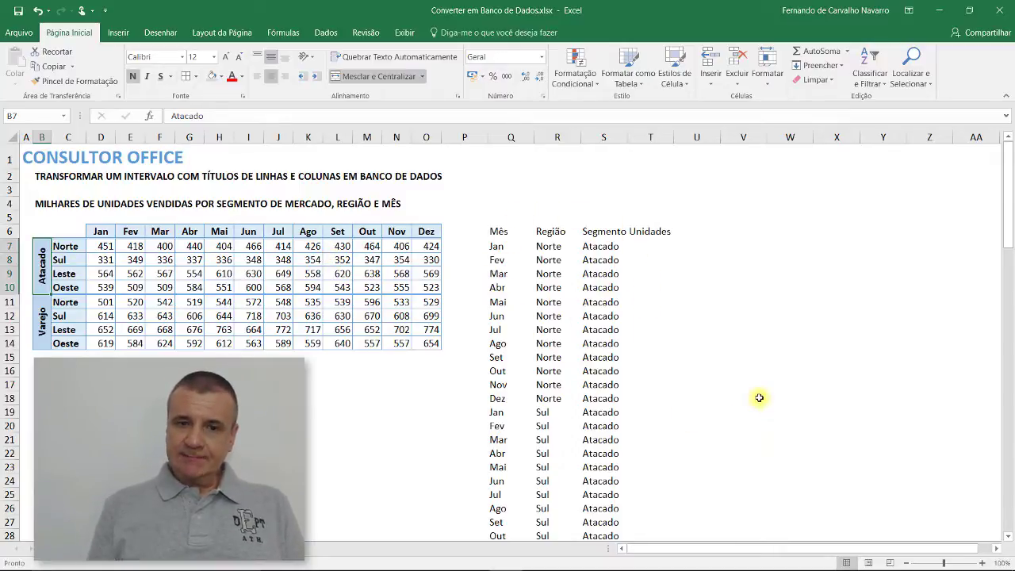
left_click(649, 252)
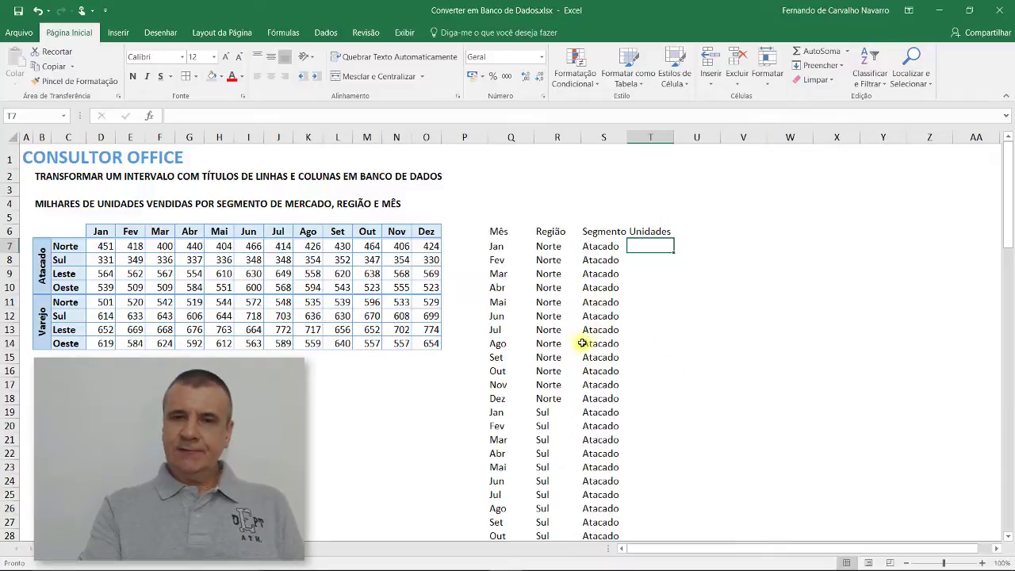
left_click(502, 246)
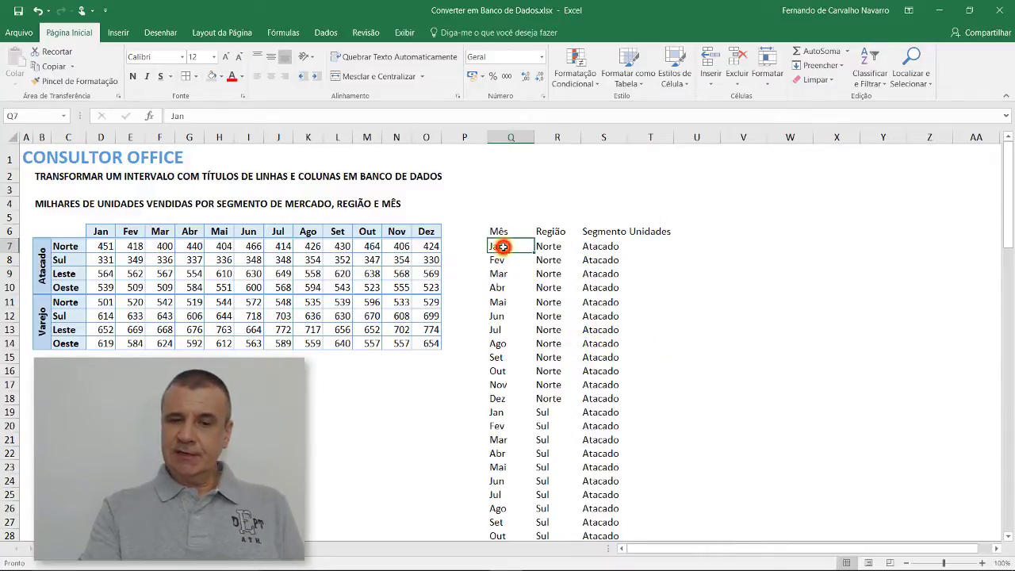
left_click(559, 248)
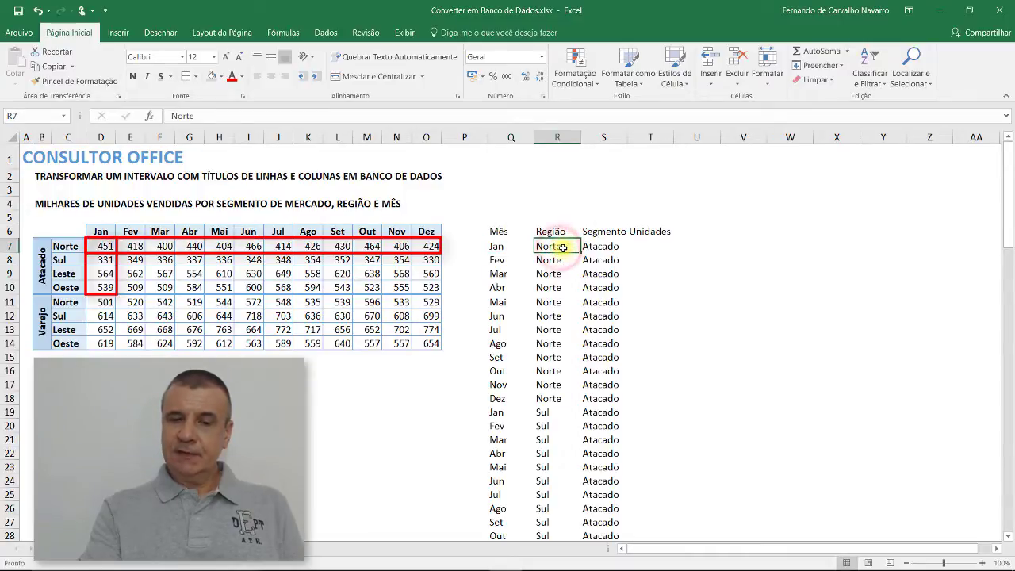
left_click(591, 246)
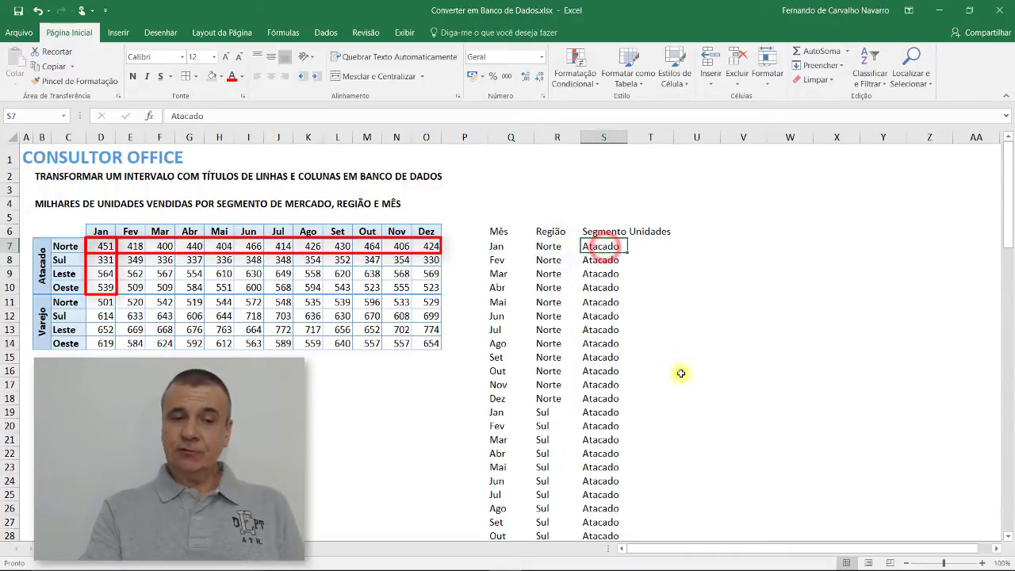
left_click(646, 245)
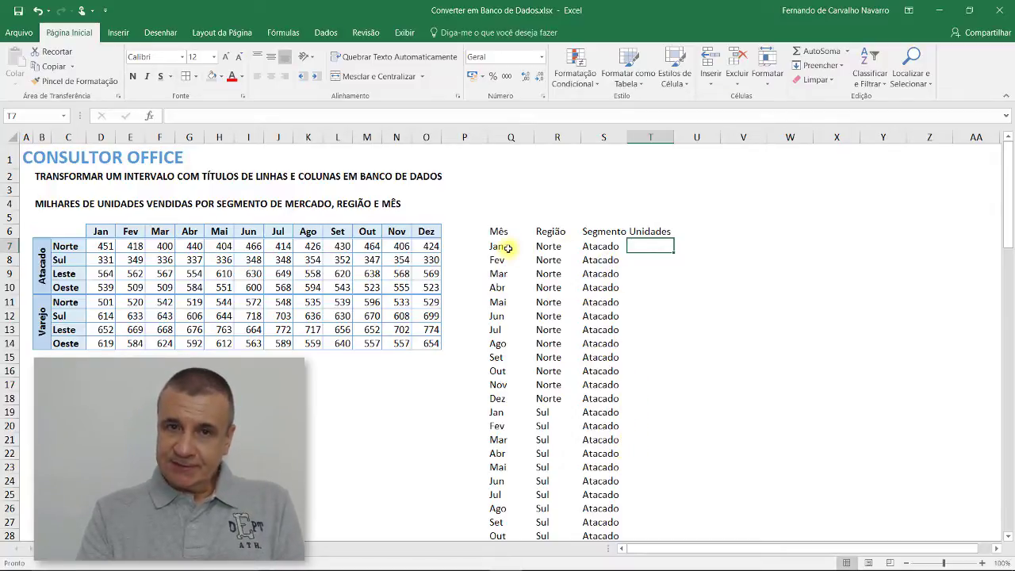
left_click(42, 251)
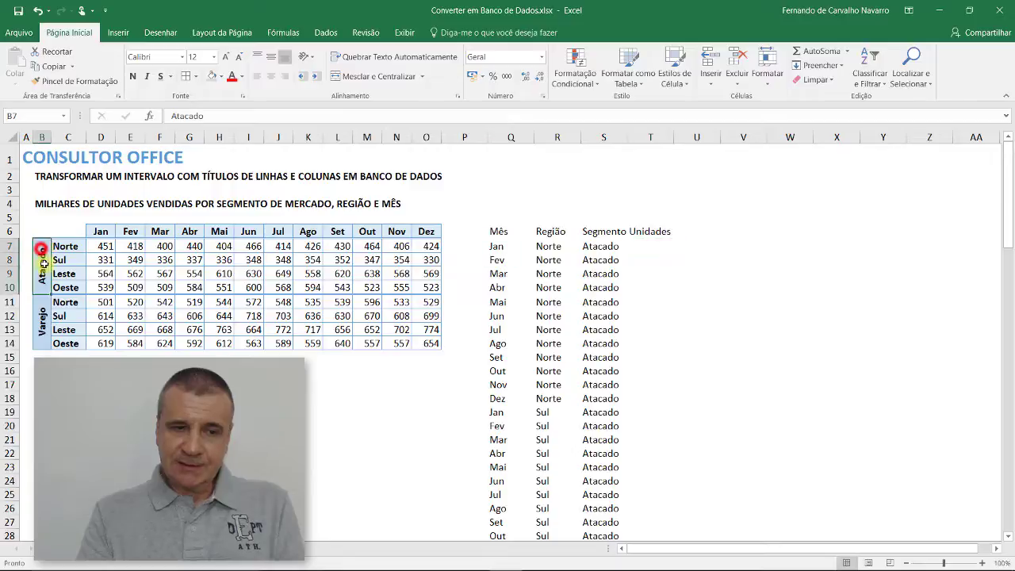
left_click_drag(43, 262, 42, 253)
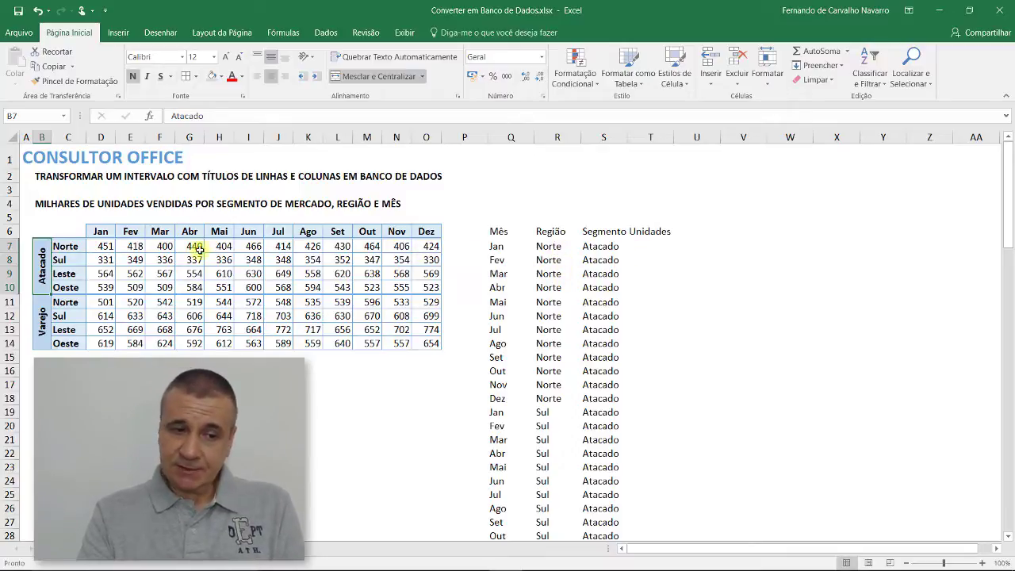
left_click(646, 246)
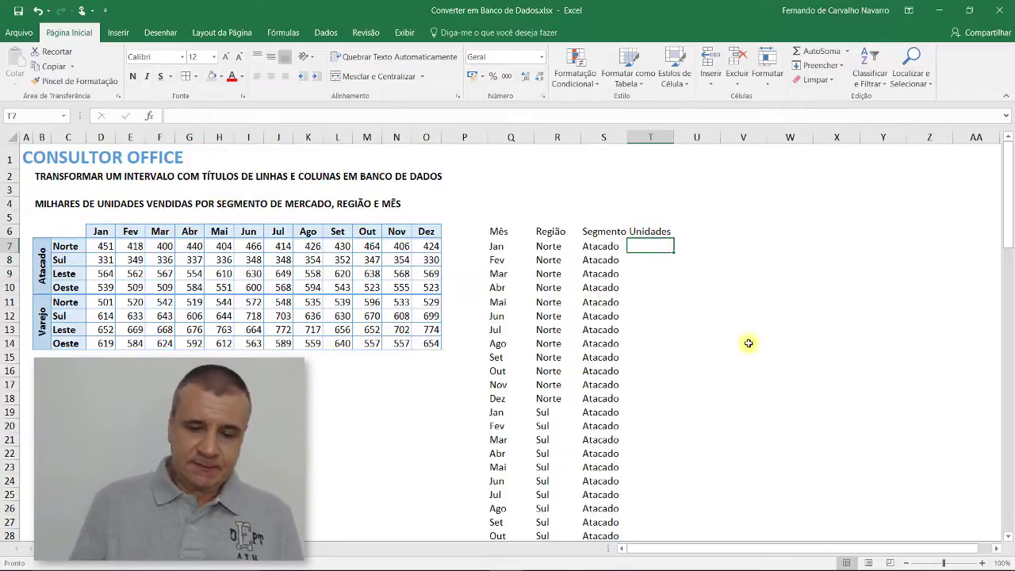
Step: In T7, start =ÍNDICE with the absolute Atacado array $D$7:$O$10 followed by a separator
type("=")
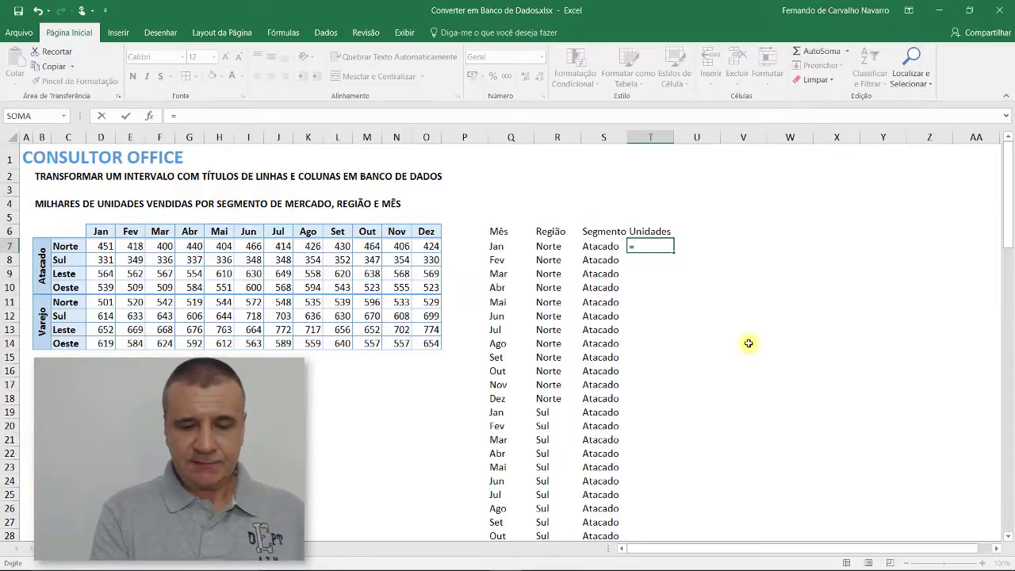
type("índ")
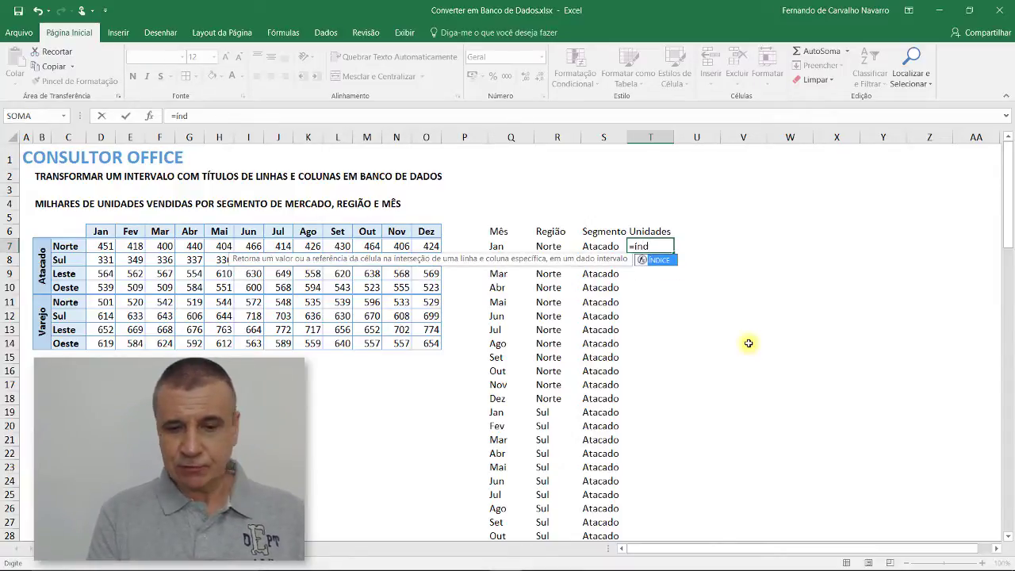
key("Tab")
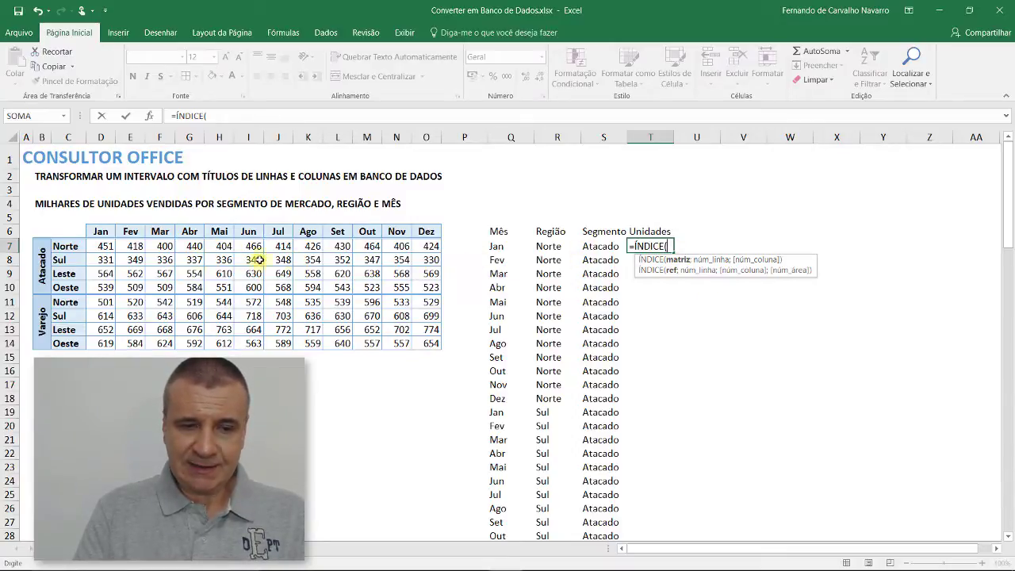
left_click_drag(101, 245, 422, 283)
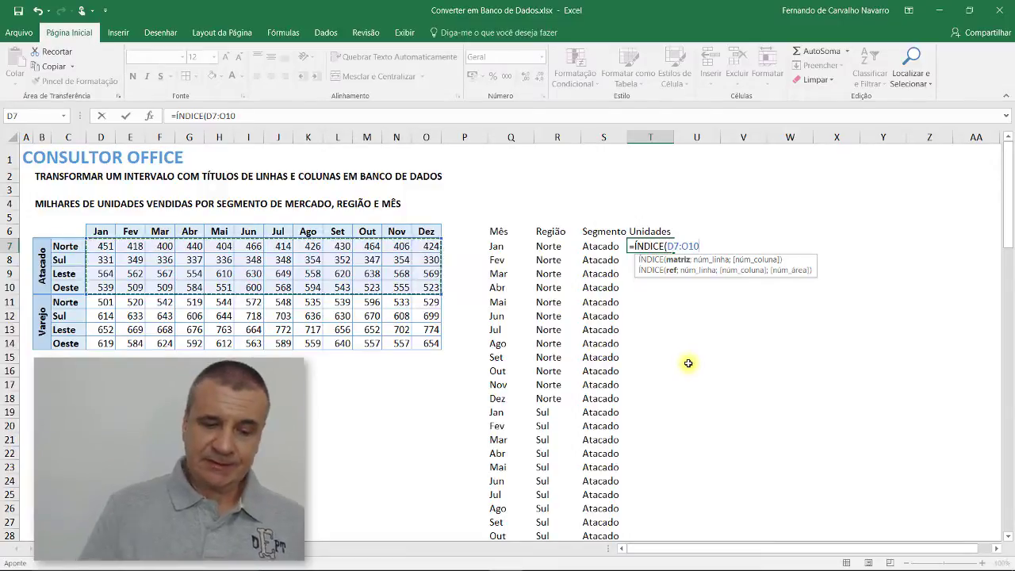
key("F4")
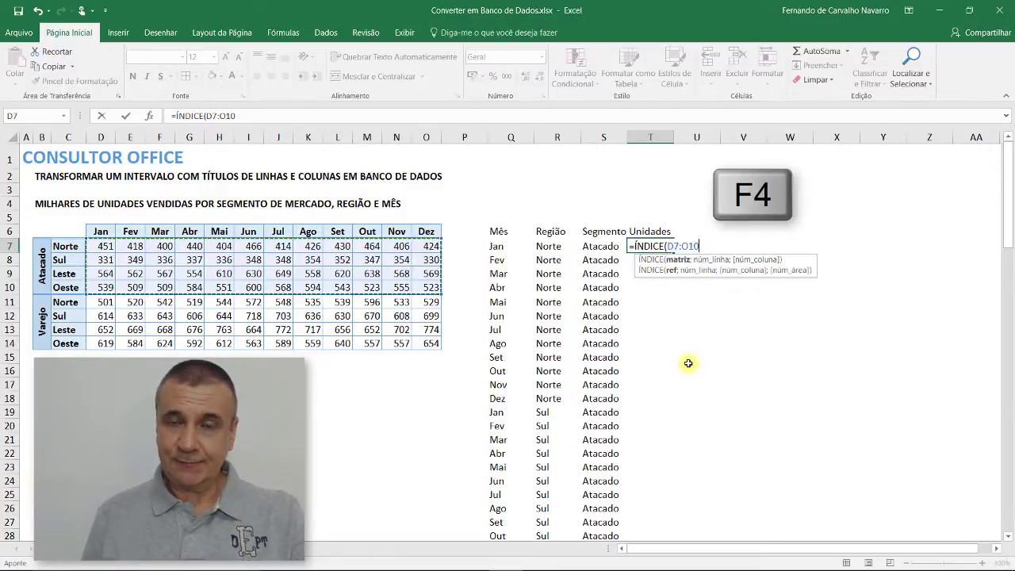
key("F4")
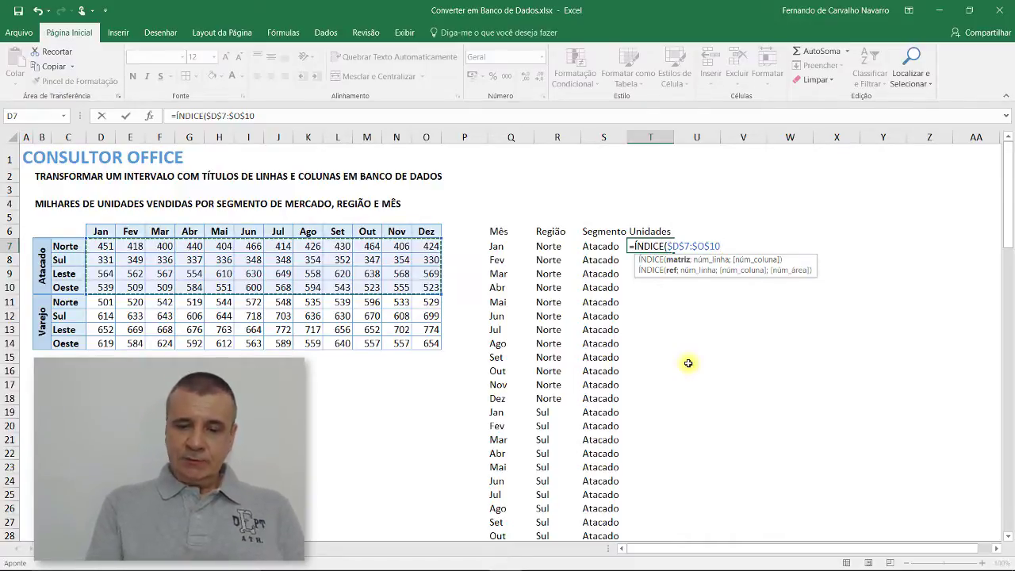
type(";")
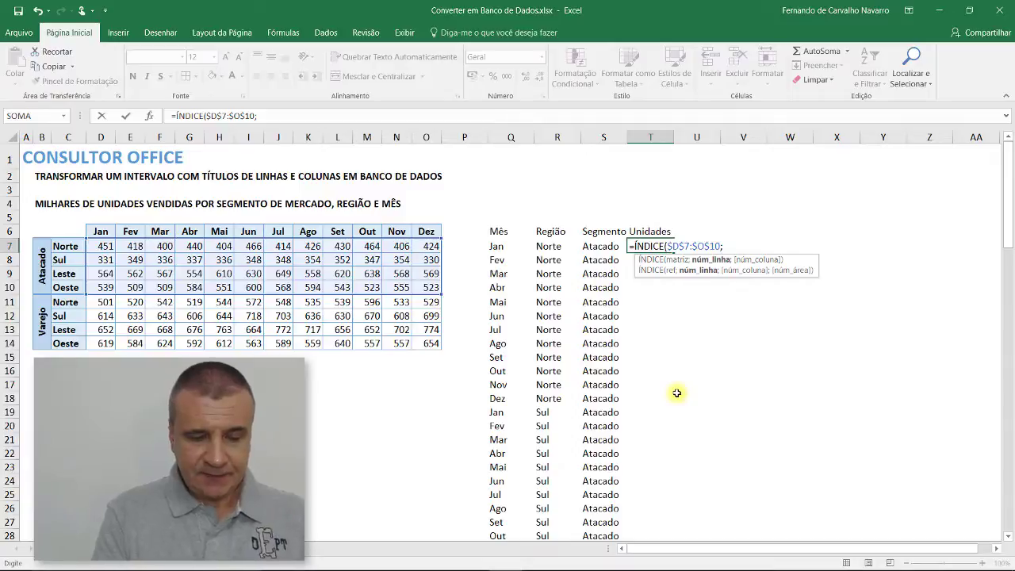
Step: Nest CORRESP(R7; $C$7:$C$10; in T7's formula to look up the region row
type(" COR")
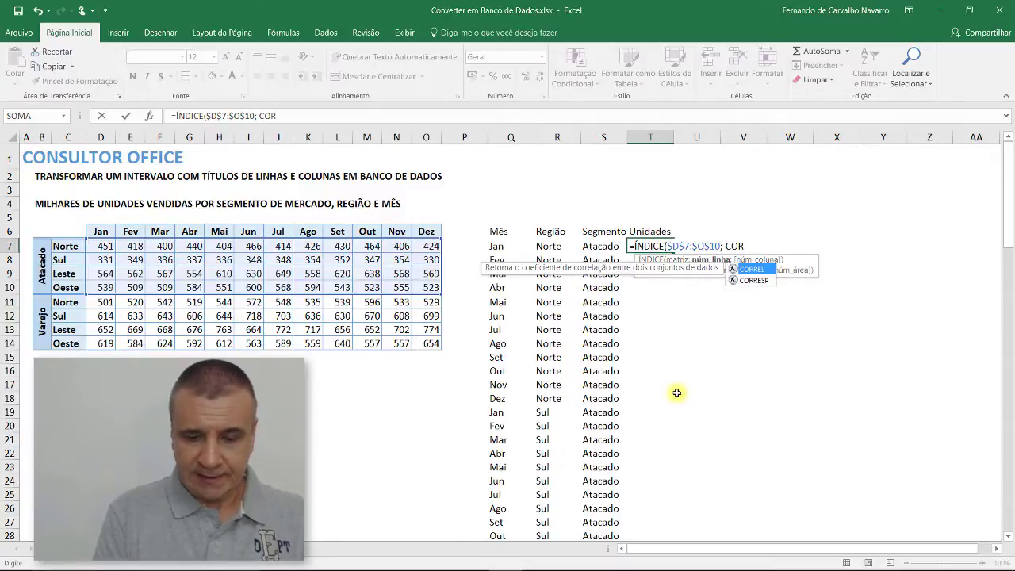
key("Down")
key("Tab")
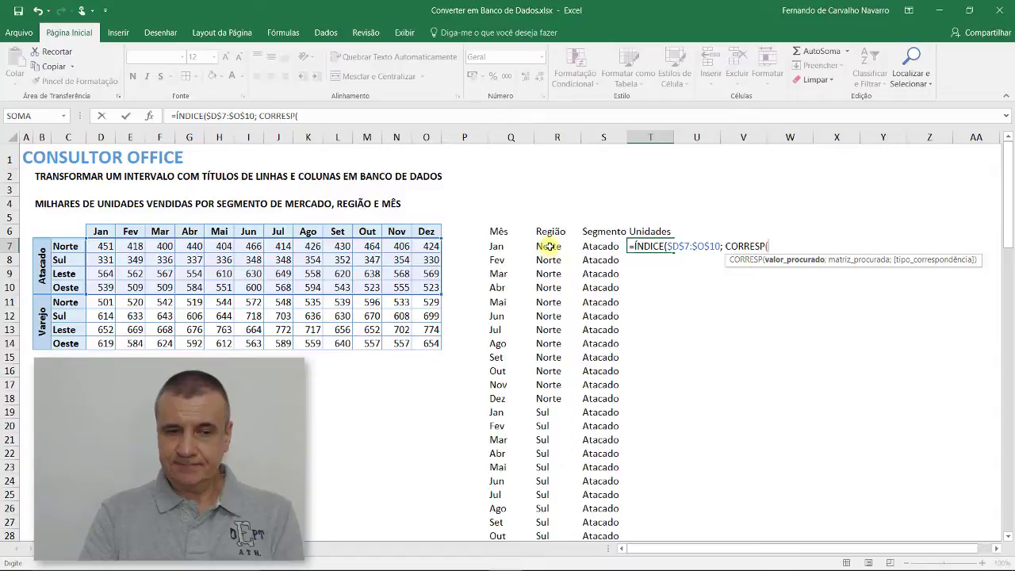
left_click(549, 247)
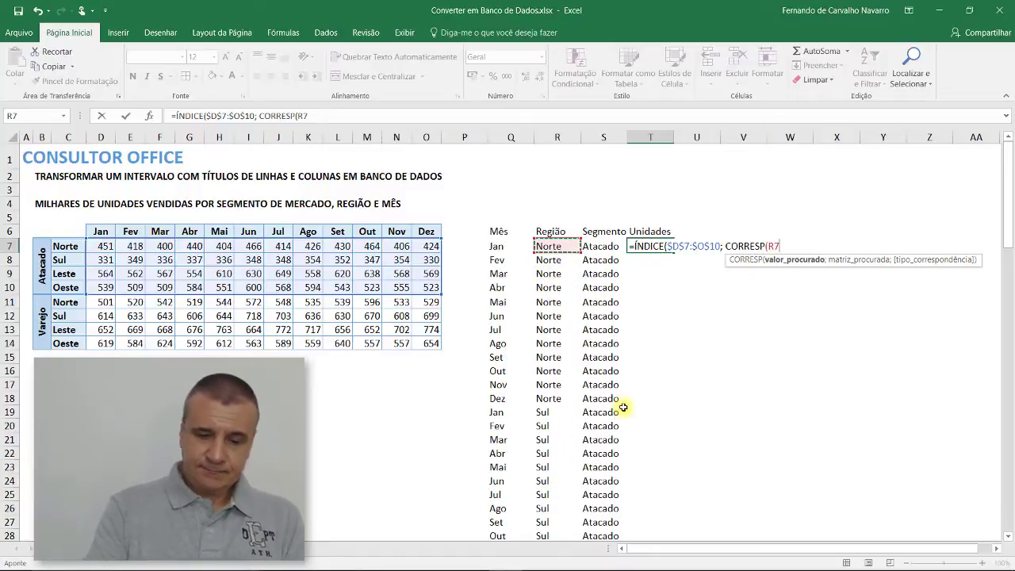
type(";")
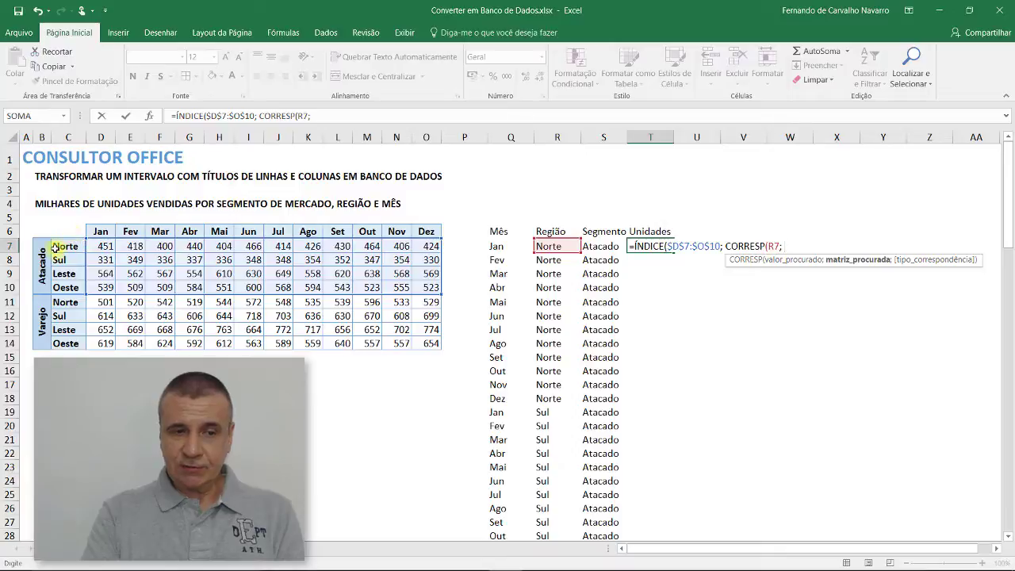
left_click_drag(63, 242, 64, 287)
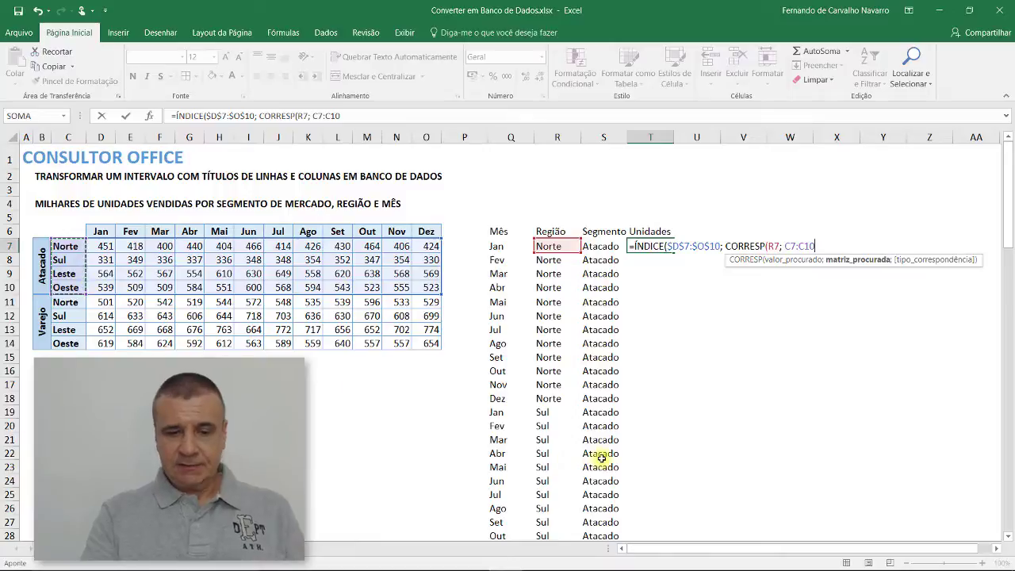
key("F4")
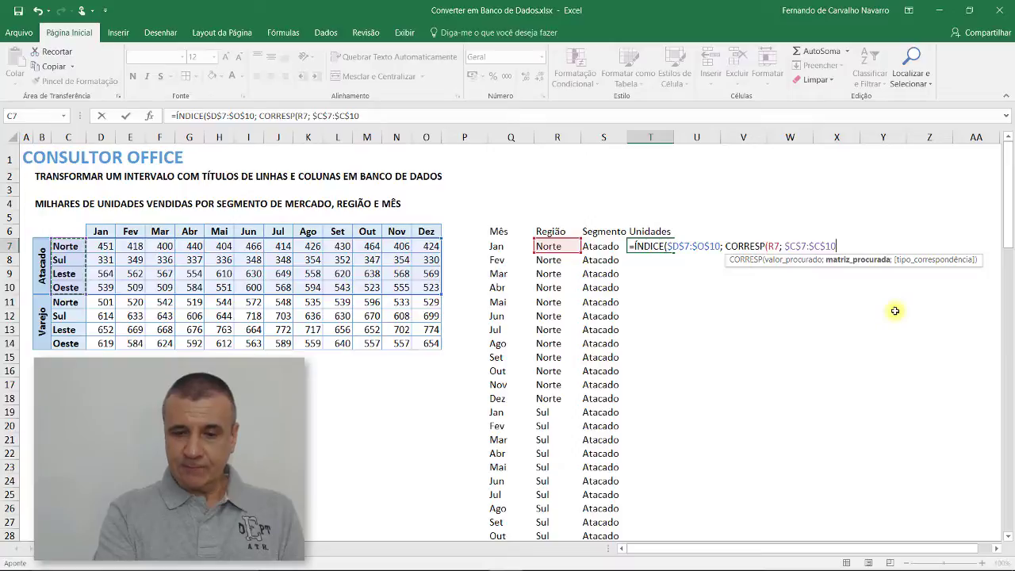
type(";")
key("Escape")
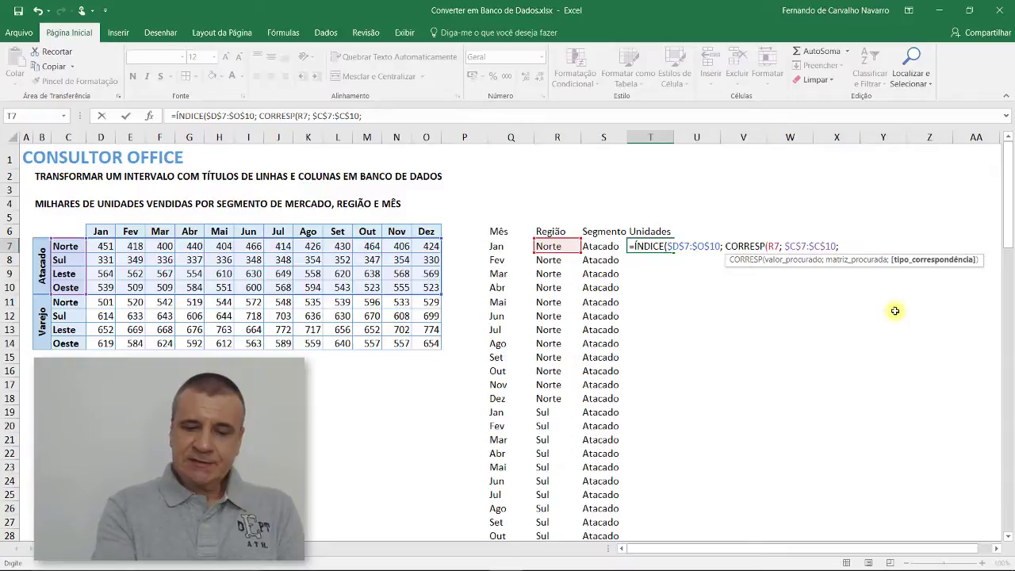
key("BackSpace")
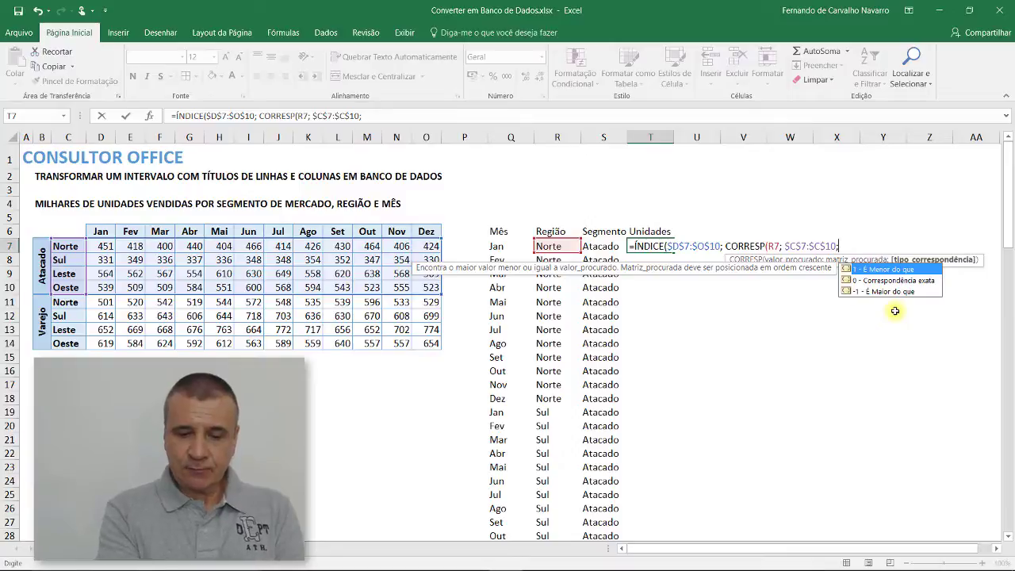
Step: Close the region CORRESP with exact match 0 and add ÍNDICE's next separator
type("0")
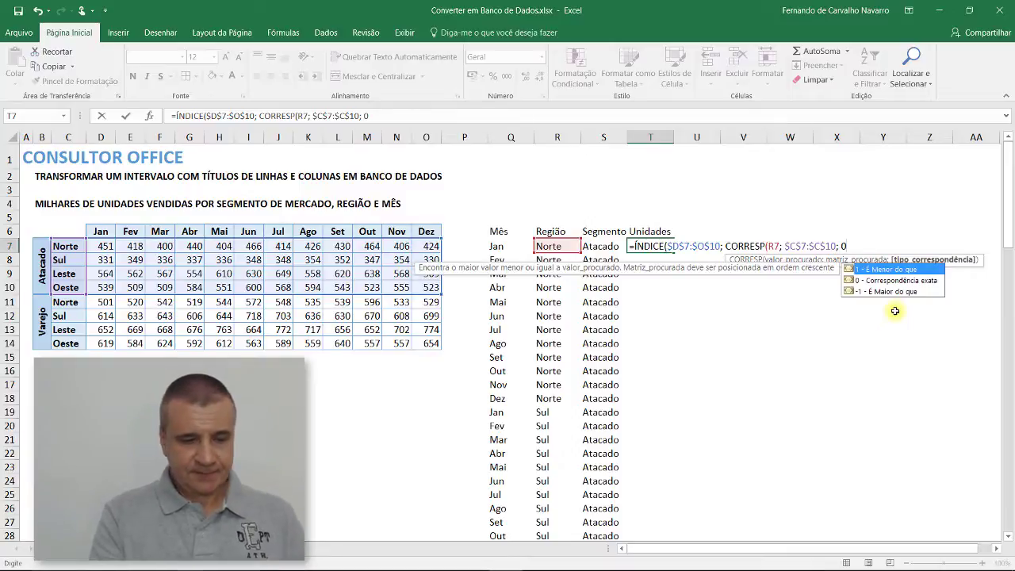
type(")")
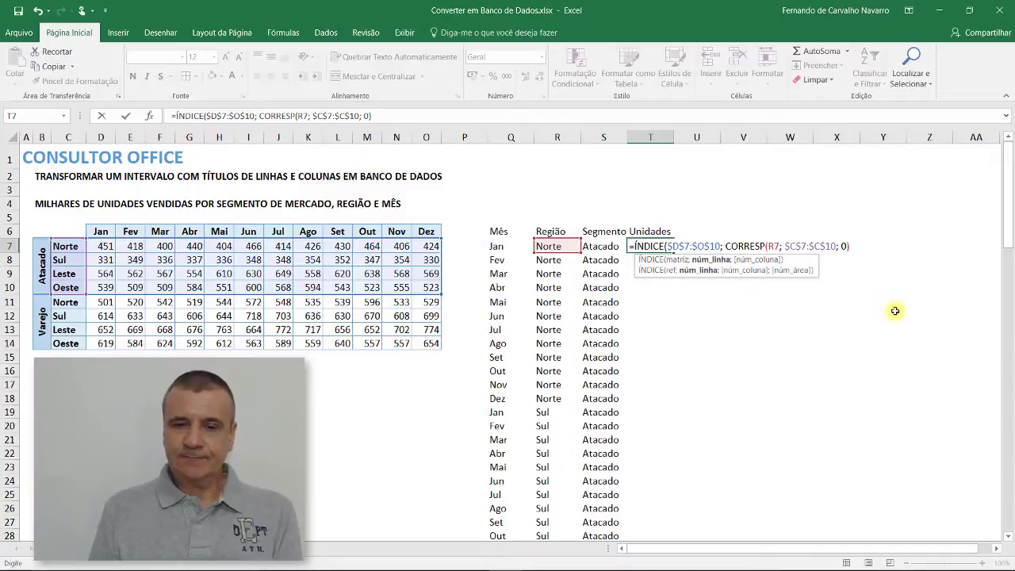
type(";")
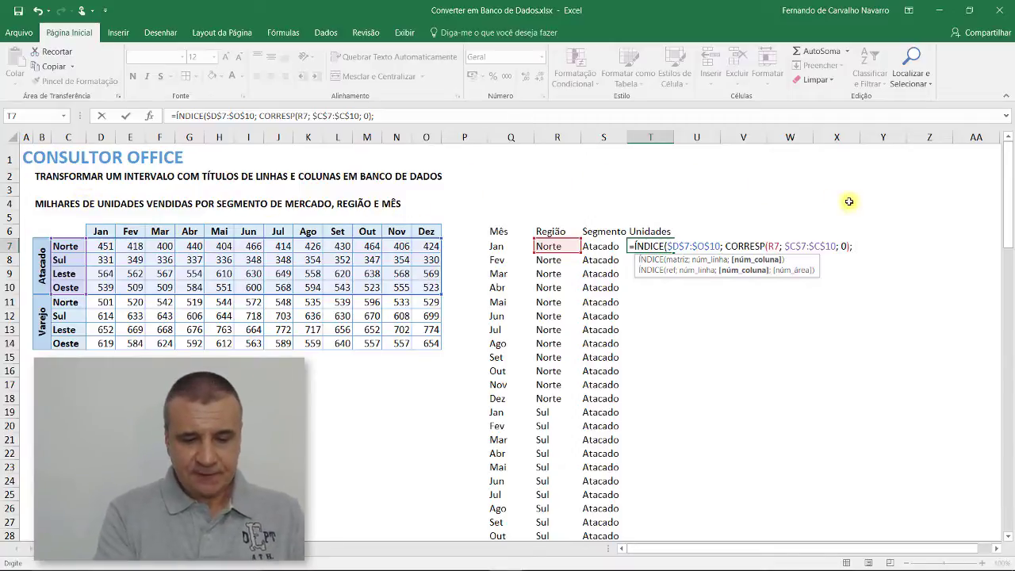
Step: Add a second CORRESP using the month in Q7 as its lookup value
type("CORRE")
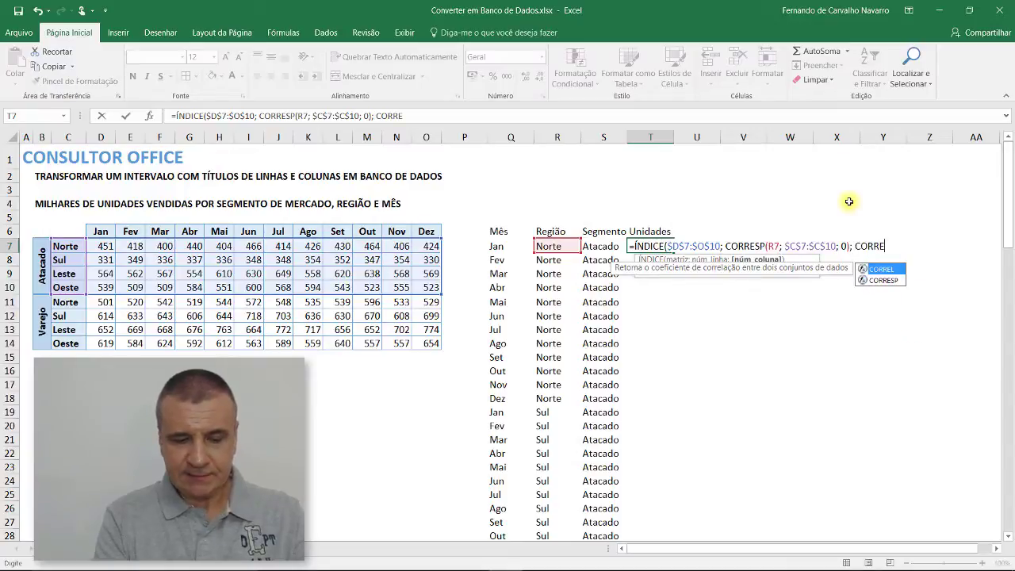
type("SP")
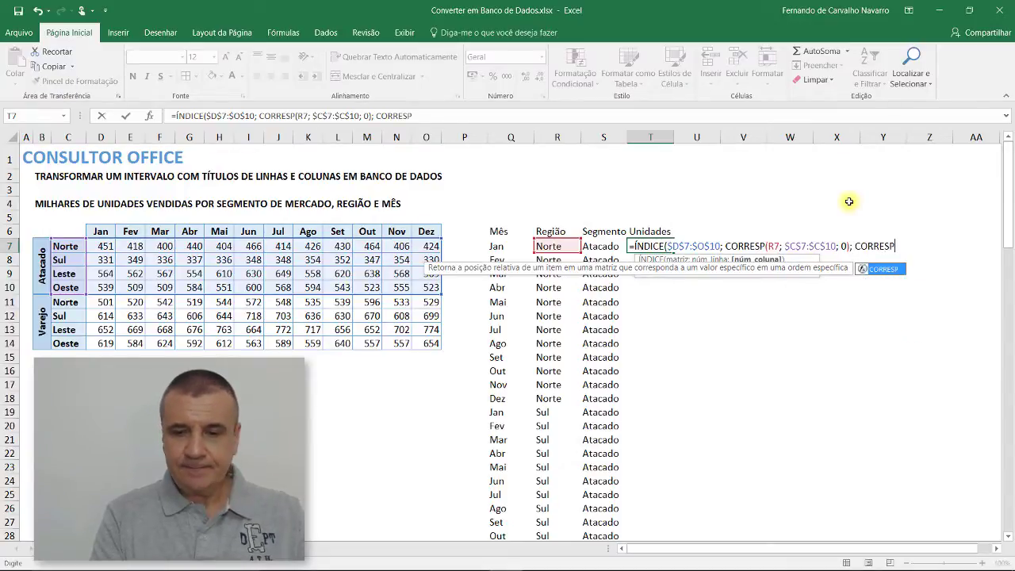
type("(")
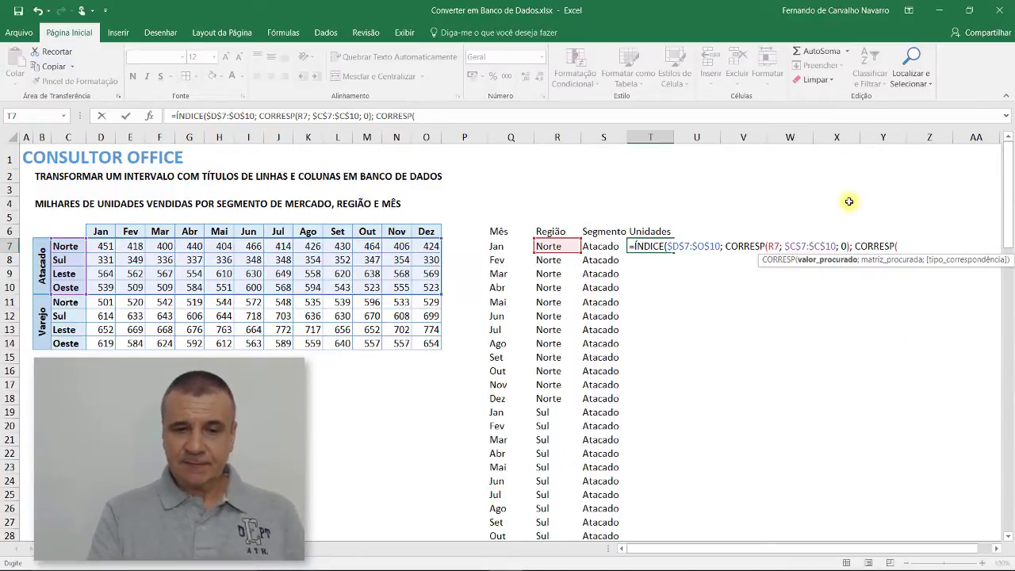
left_click(500, 246)
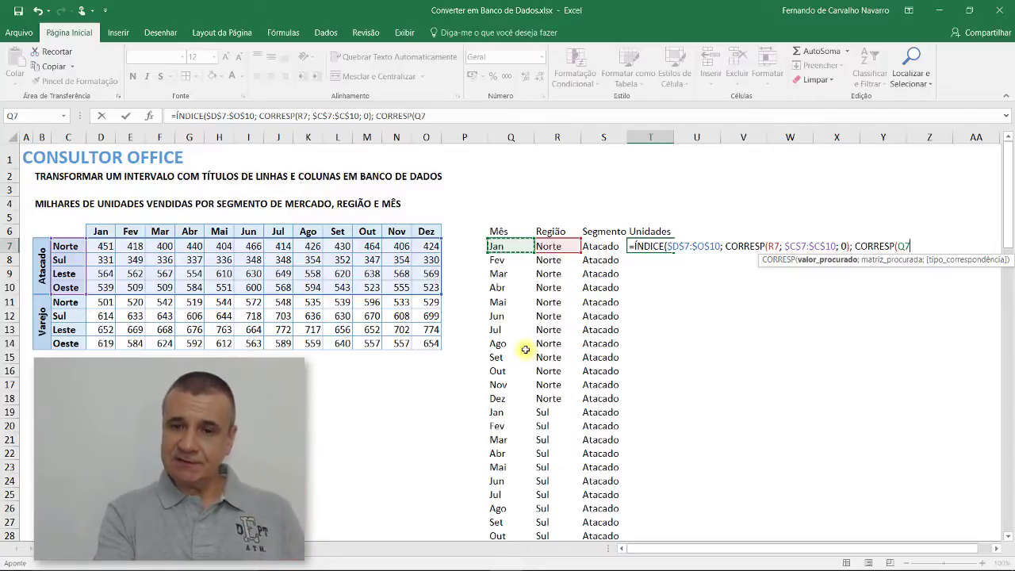
type(";")
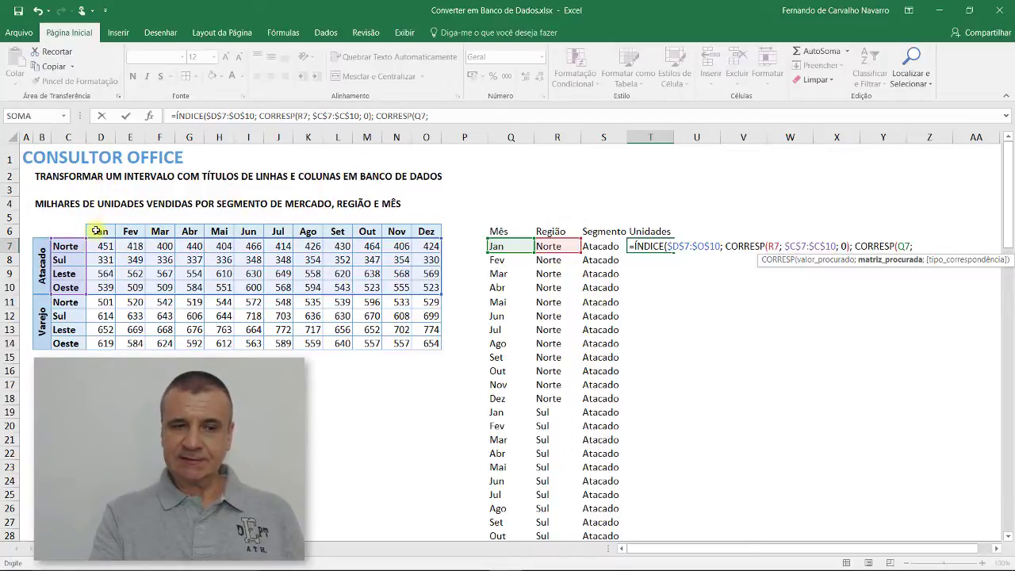
Step: Match the month exactly against $D$6:$O$6 and enter the formula, returning 451 in T7
left_click_drag(95, 230, 428, 231)
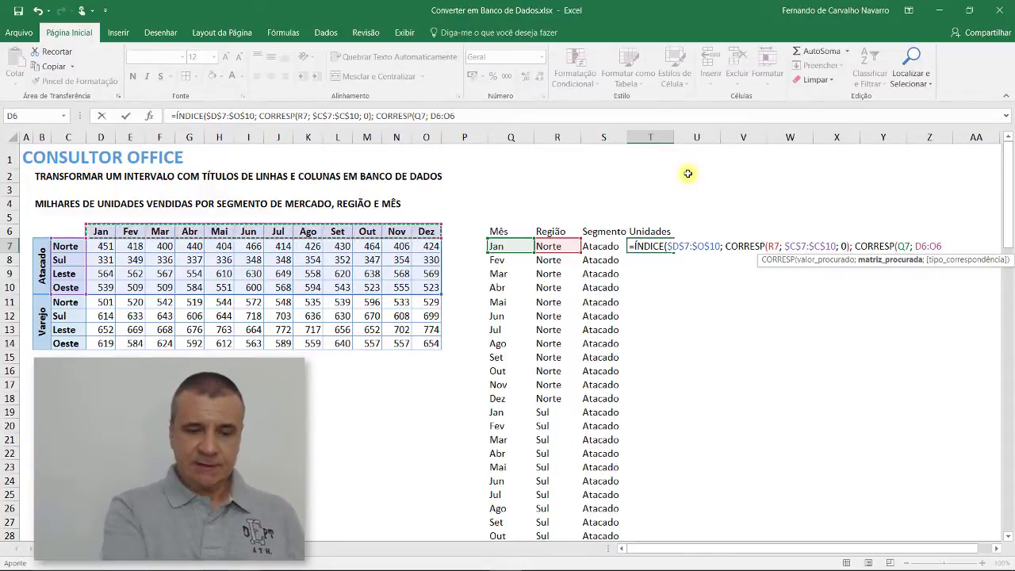
key("F4")
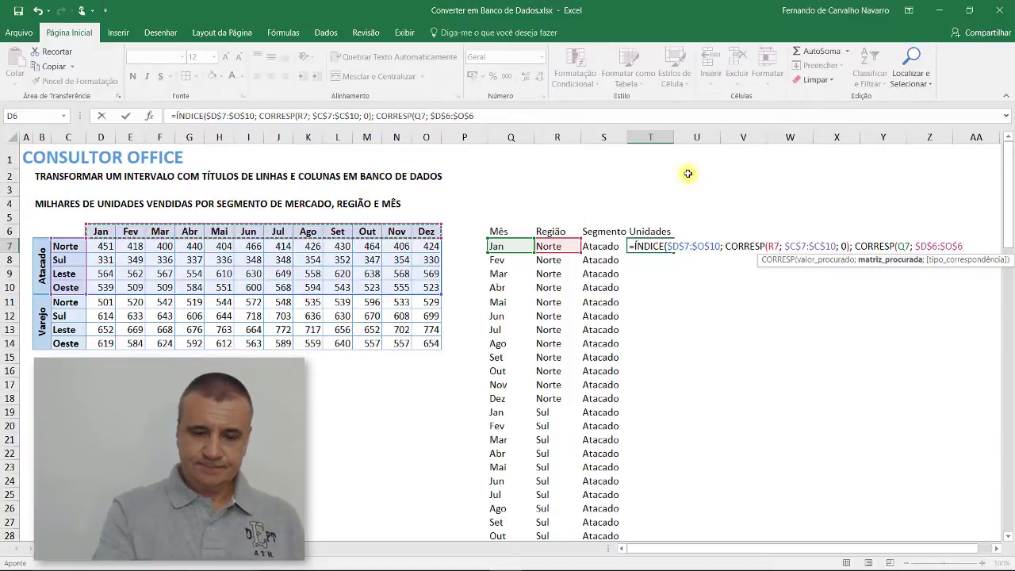
type(";")
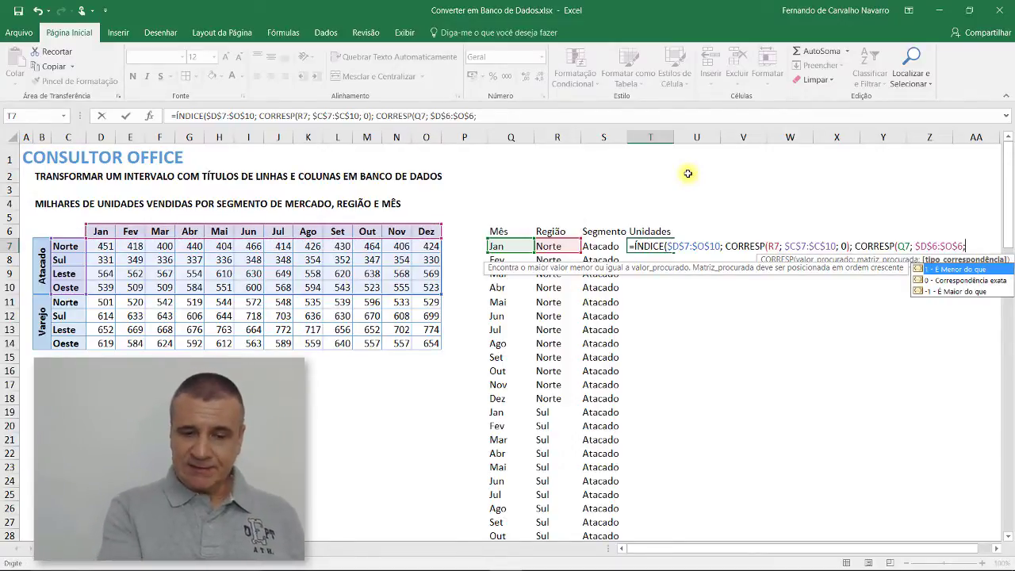
type(" 0")
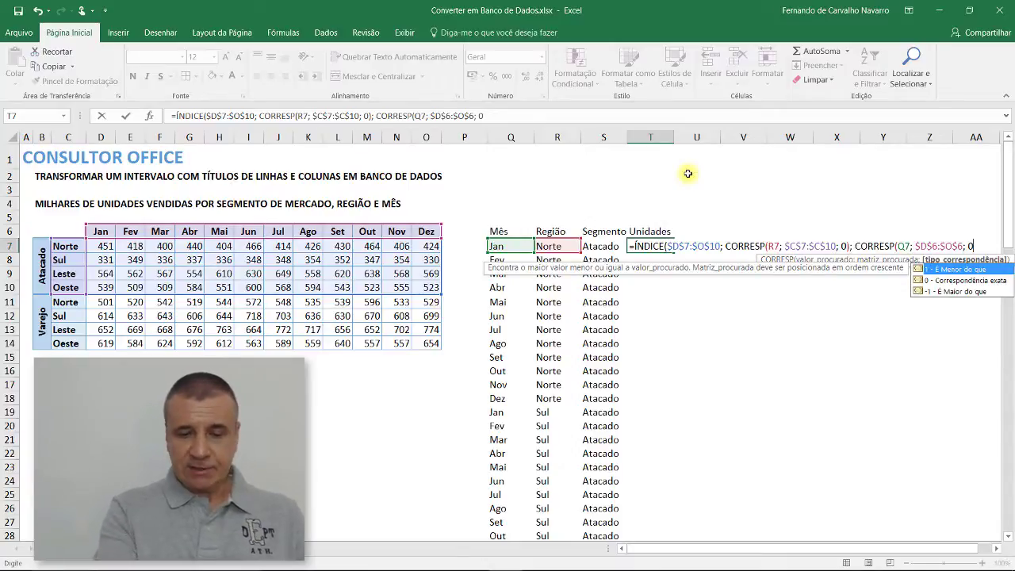
type(")")
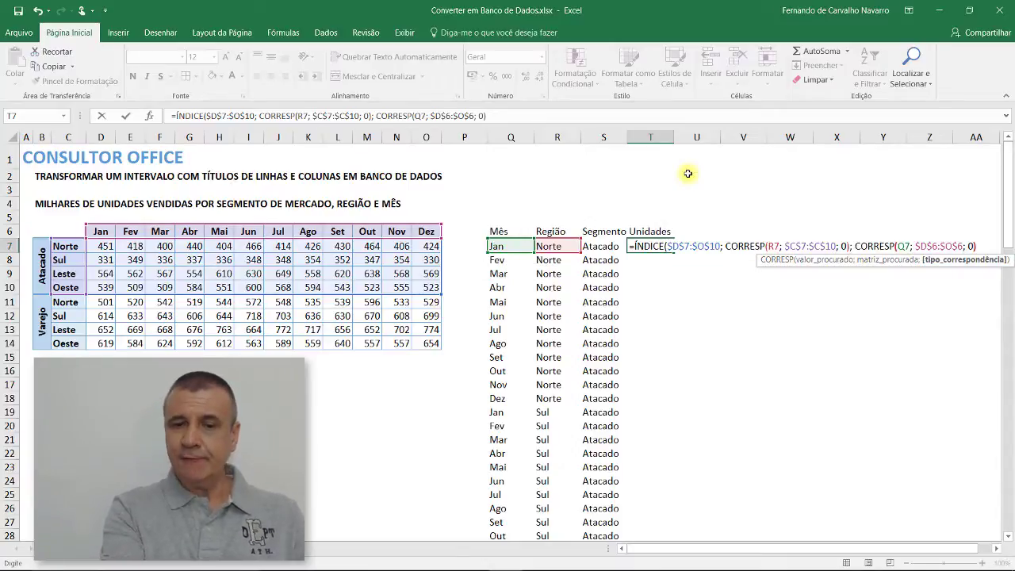
type(")")
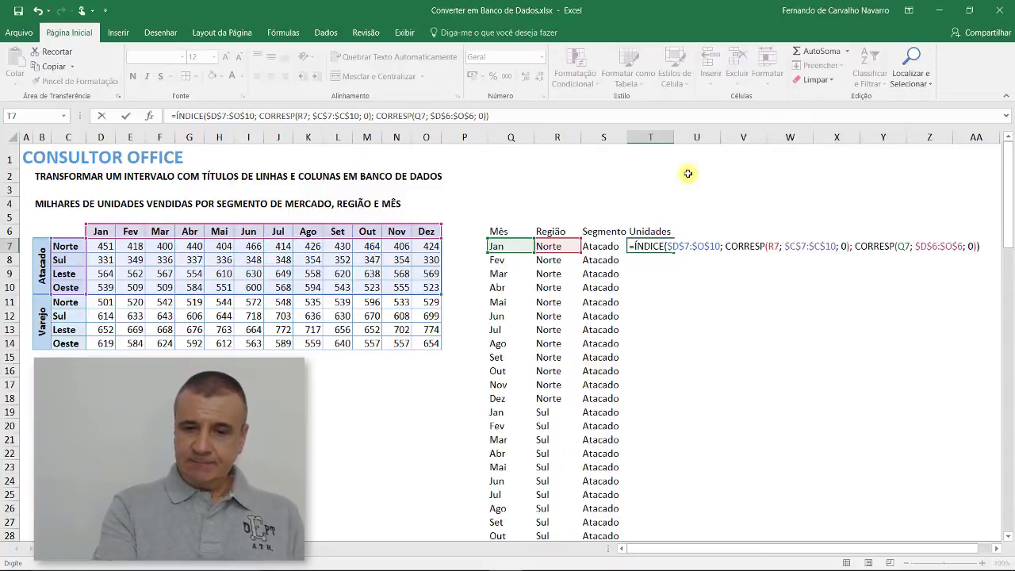
key("Return")
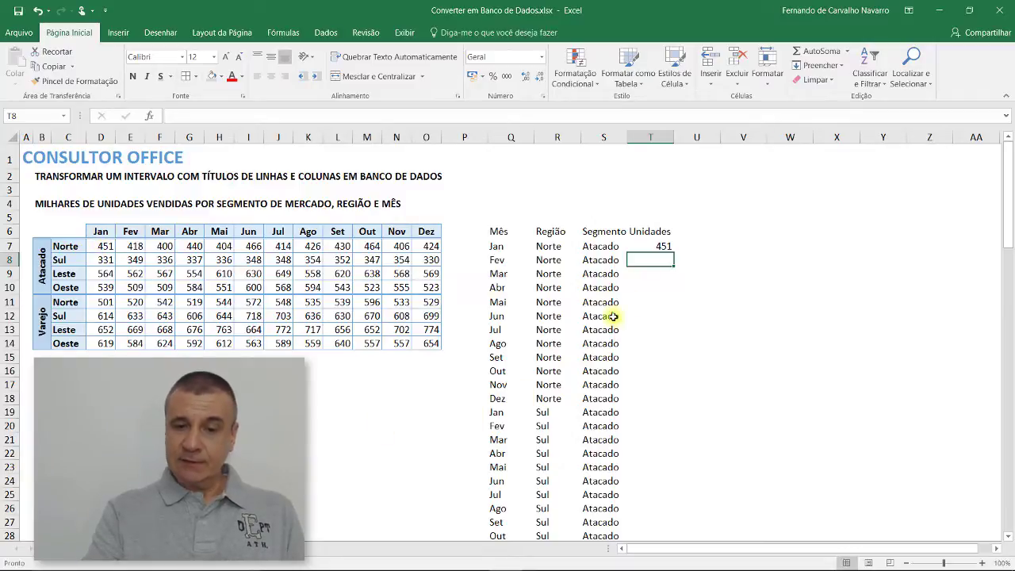
Step: Fill T7's lookup formula down through T54 for every Atacado row, ending at 523
left_click(652, 245)
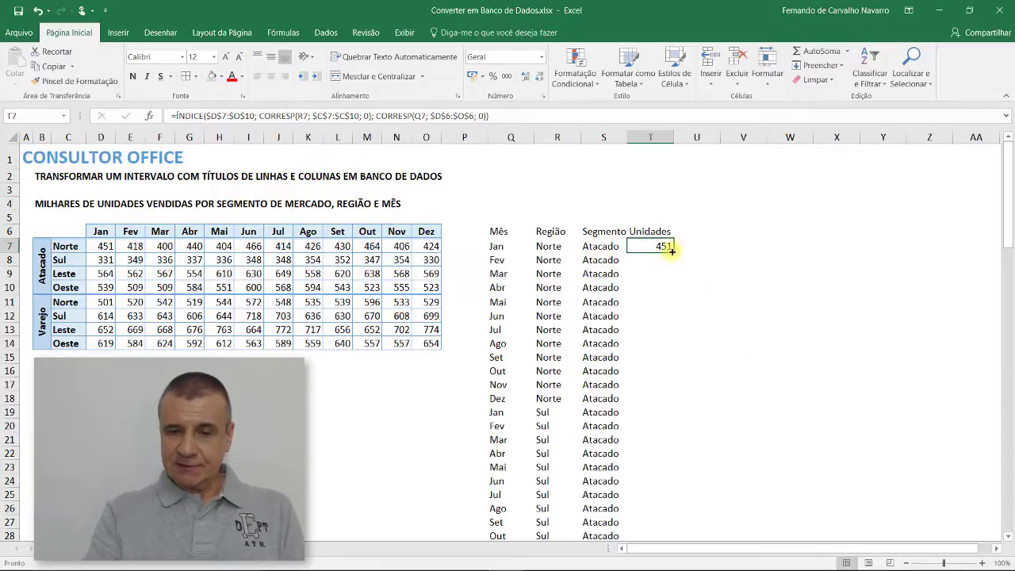
left_click_drag(672, 250, 670, 550)
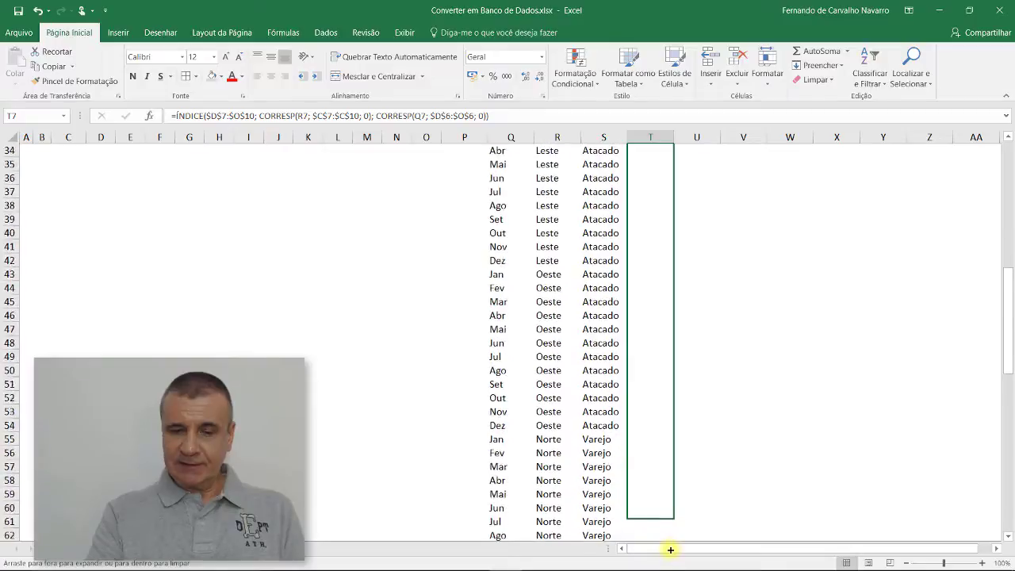
left_click_drag(671, 550, 677, 373)
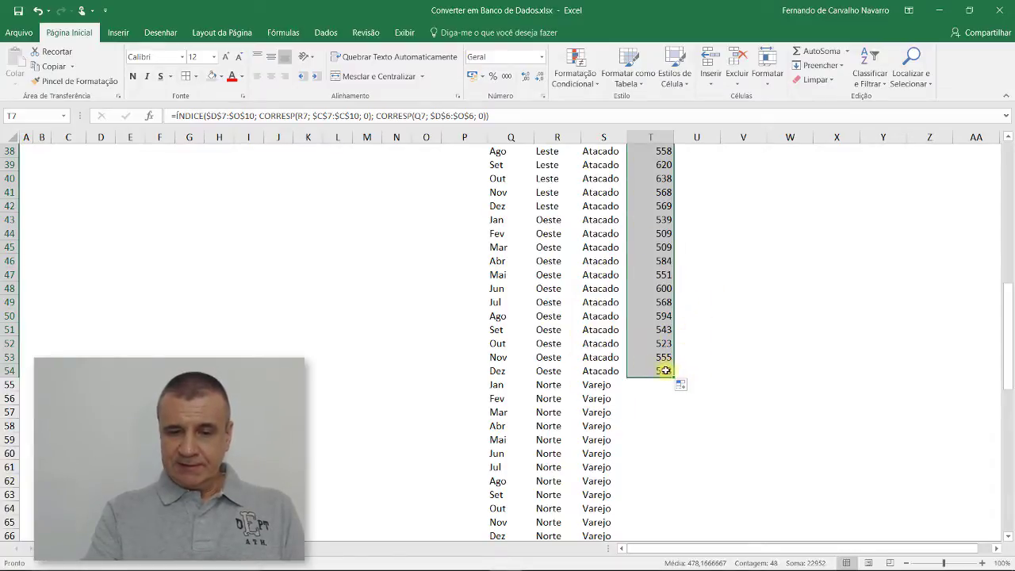
scroll(654, 341, "up", 4)
scroll(645, 326, "up", 9)
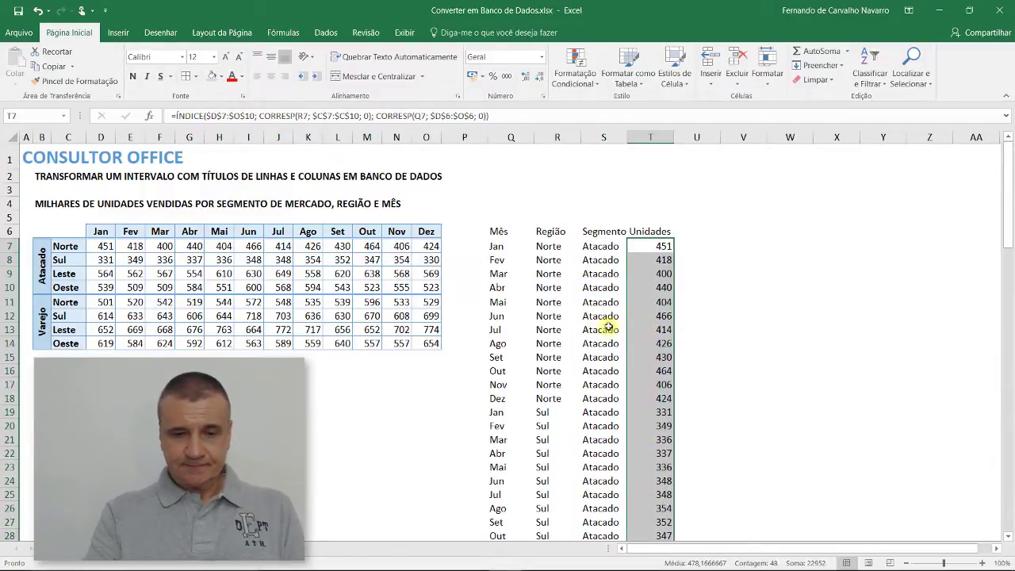
left_click(428, 287)
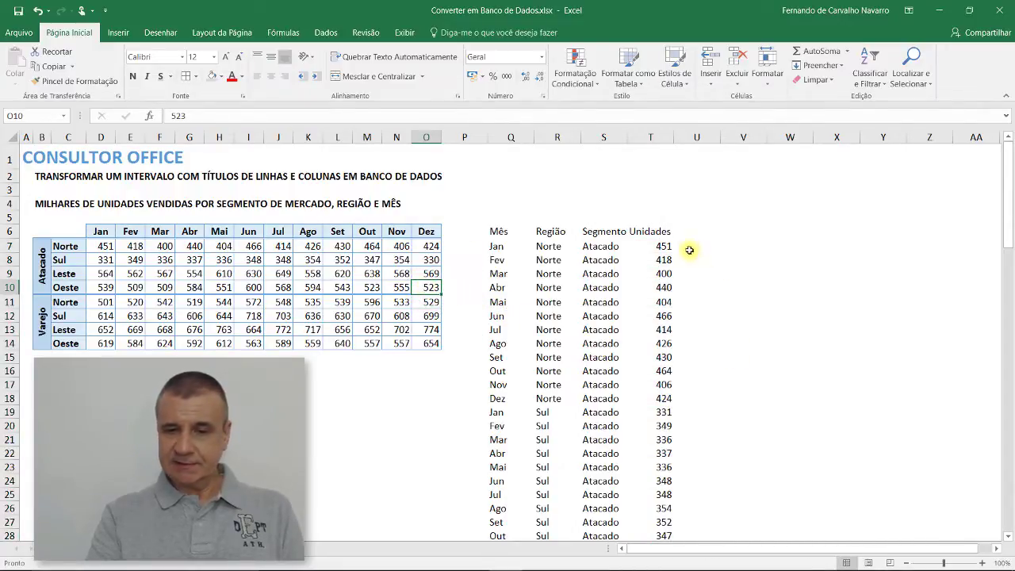
left_click(656, 246)
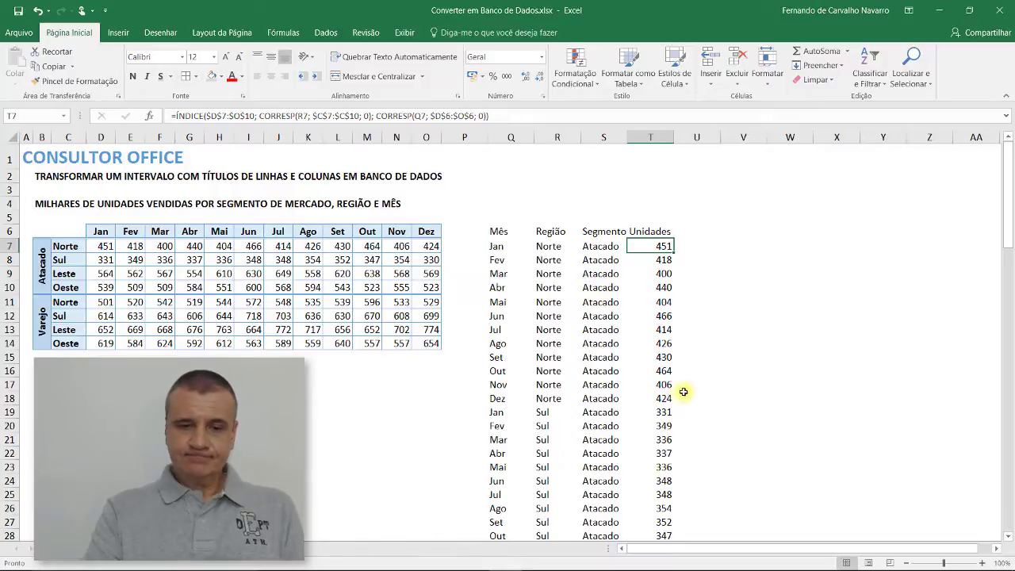
scroll(684, 391, "down", 3)
scroll(685, 392, "down", 6)
scroll(685, 392, "down", 5)
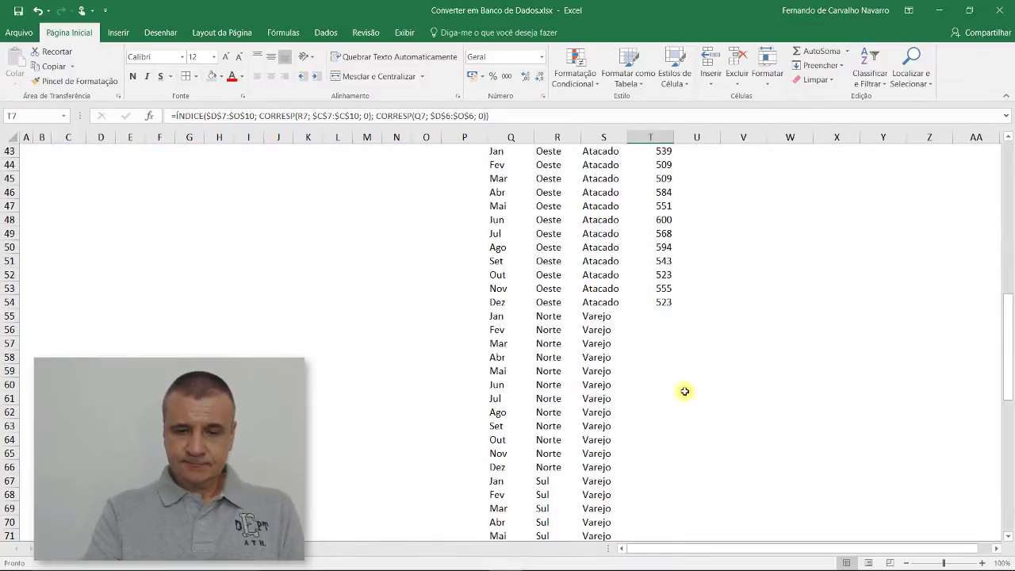
left_click(661, 315)
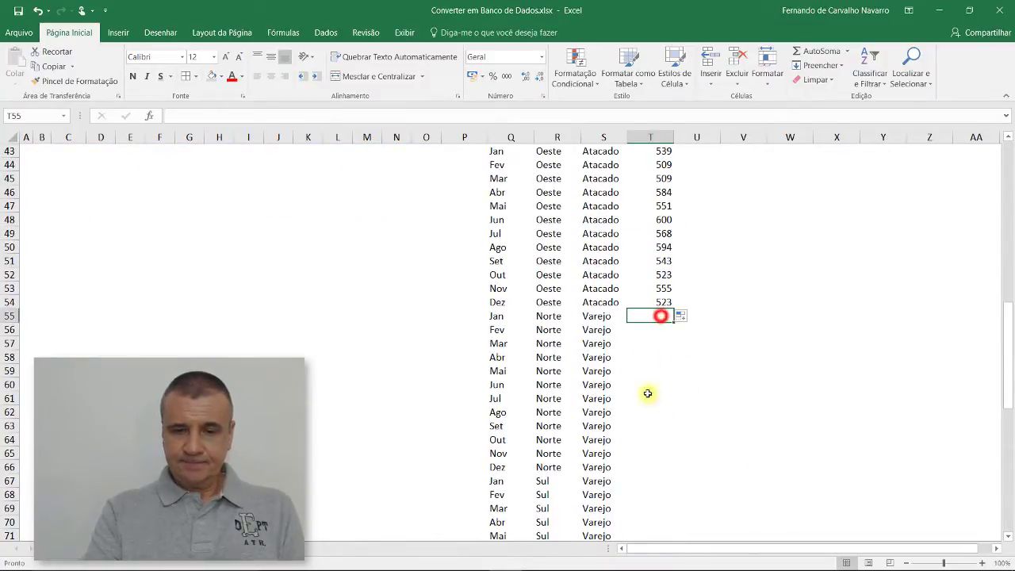
scroll(766, 468, "up", 2)
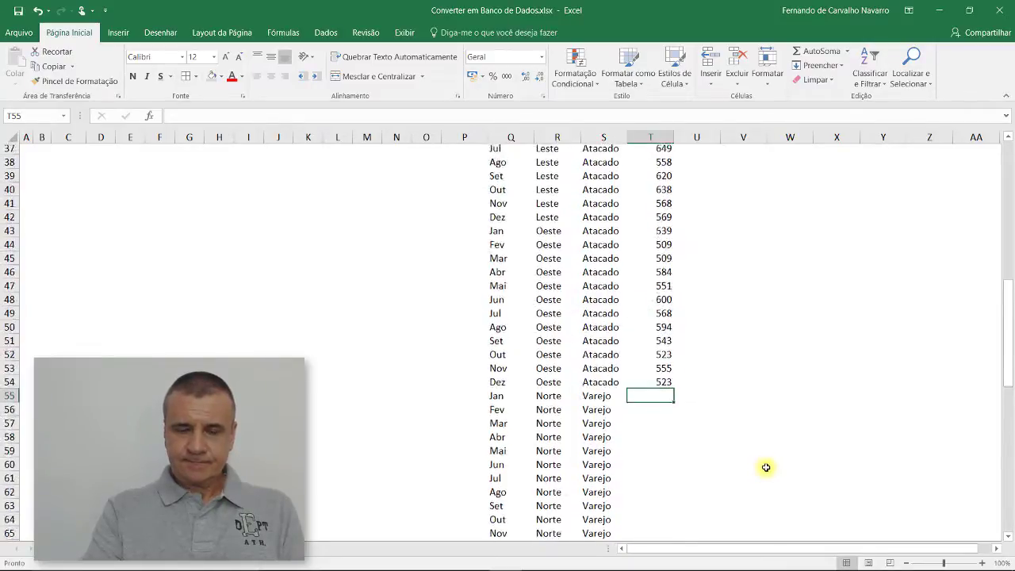
scroll(766, 467, "up", 2)
scroll(766, 468, "up", 5)
scroll(766, 467, "up", 5)
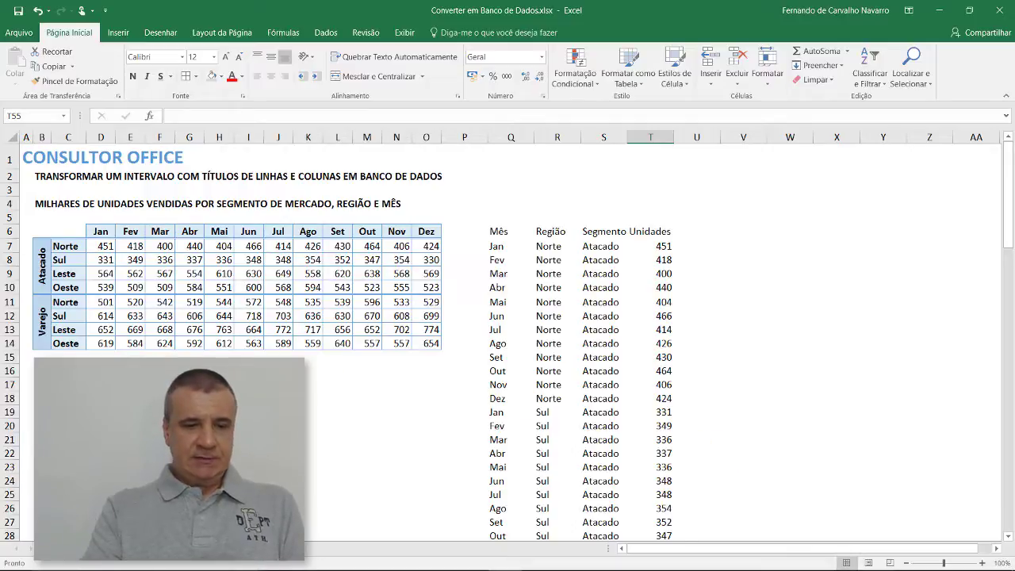
Step: Split the worksheet window into two panes at row 16 via Exibir > Dividir
left_click(9, 371)
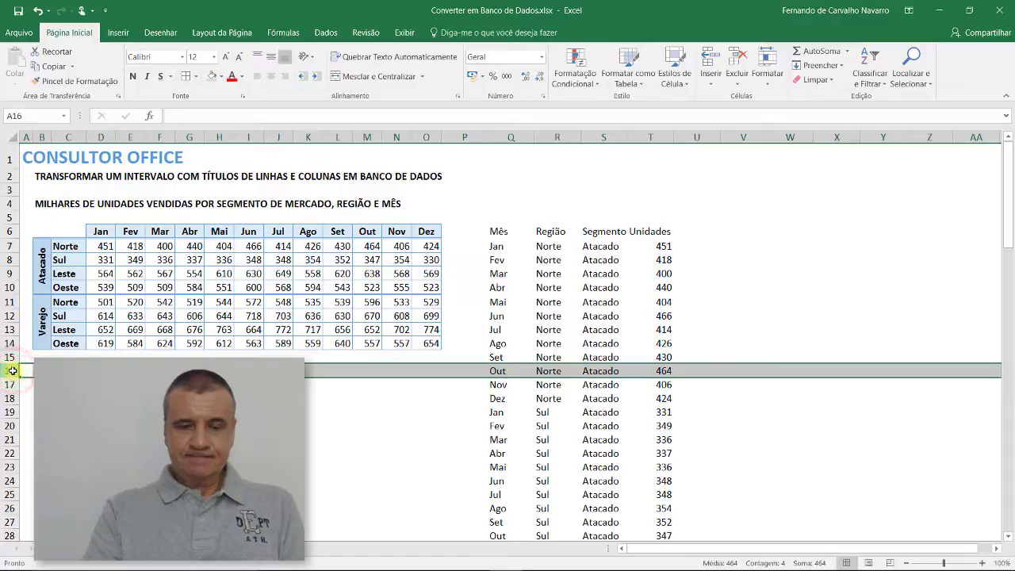
left_click(406, 34)
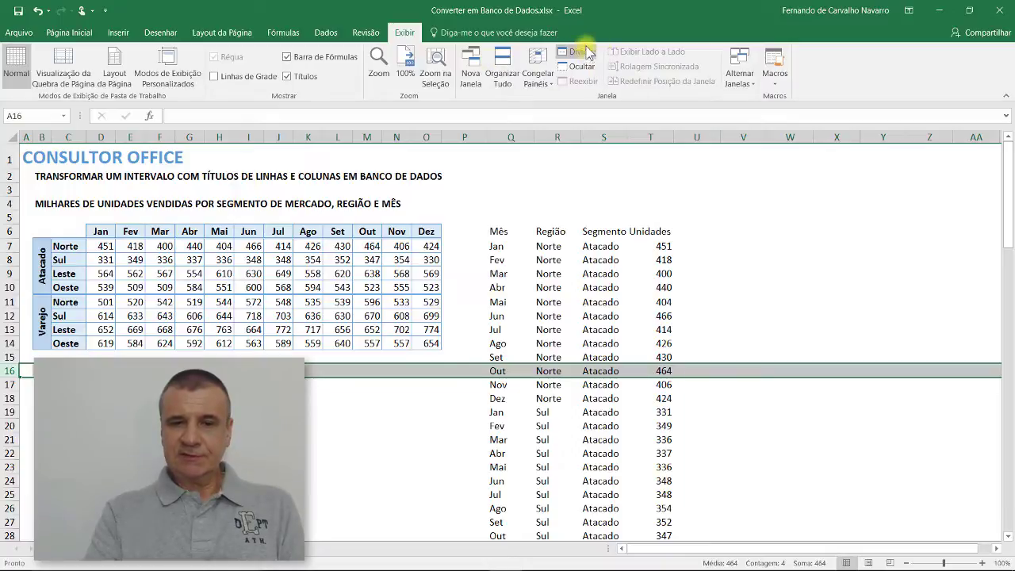
left_click(577, 52)
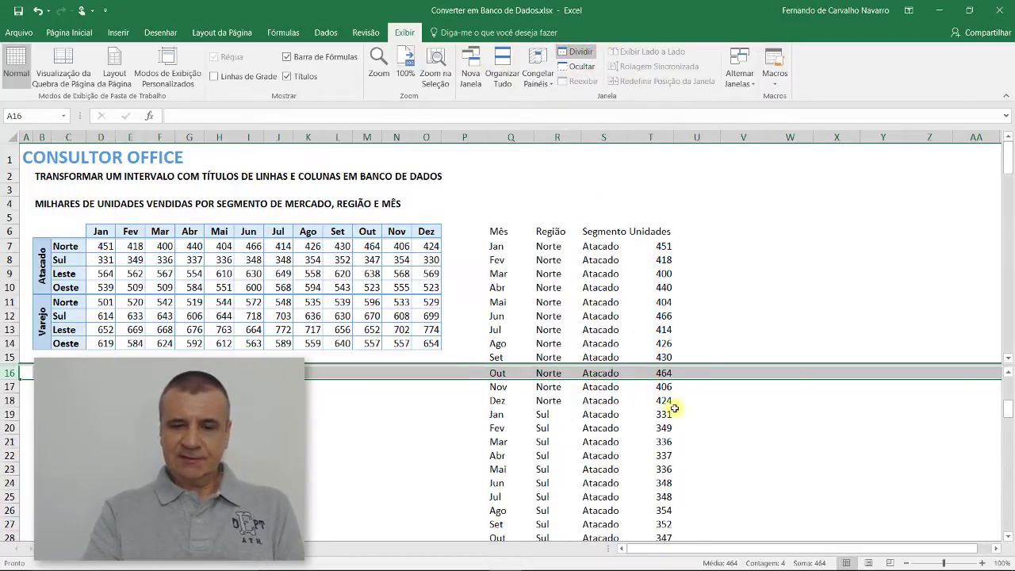
Step: Scroll the lower pane to rows 49–61 and select the empty Unidades cell T55
left_click(702, 422)
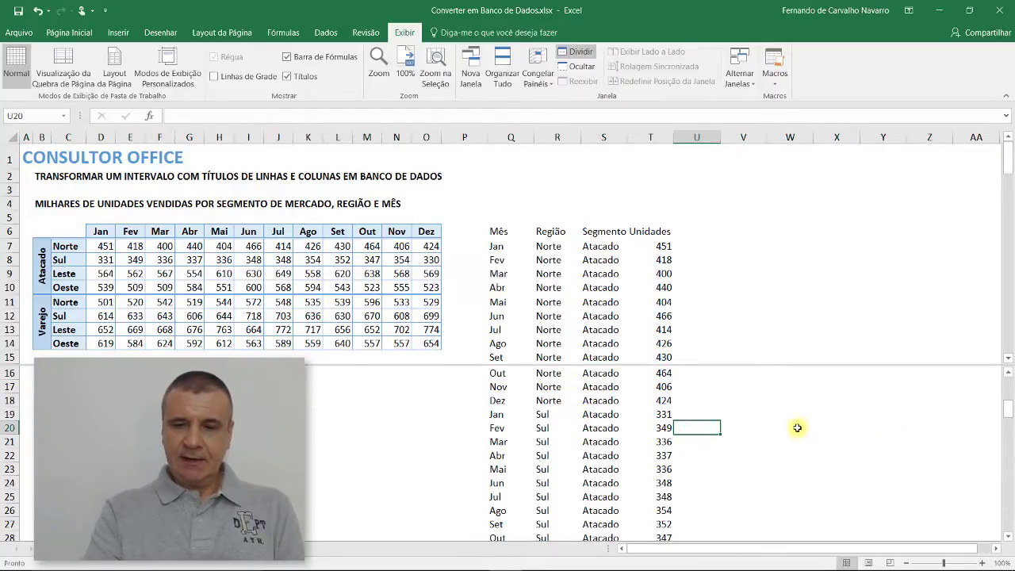
scroll(803, 428, "down", 2)
scroll(803, 427, "down", 4)
scroll(803, 427, "down", 3)
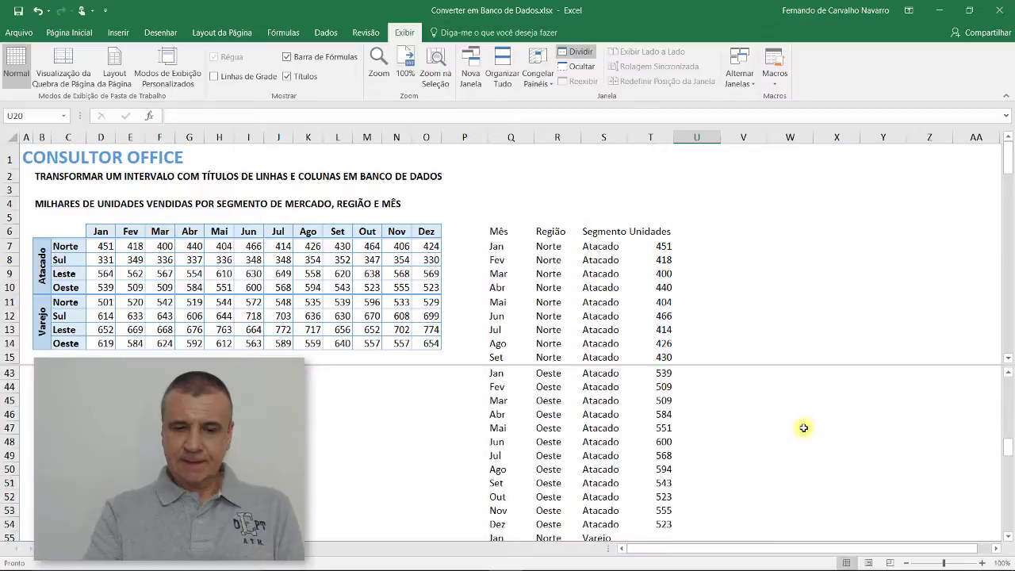
scroll(803, 427, "down", 1)
scroll(804, 428, "down", 1)
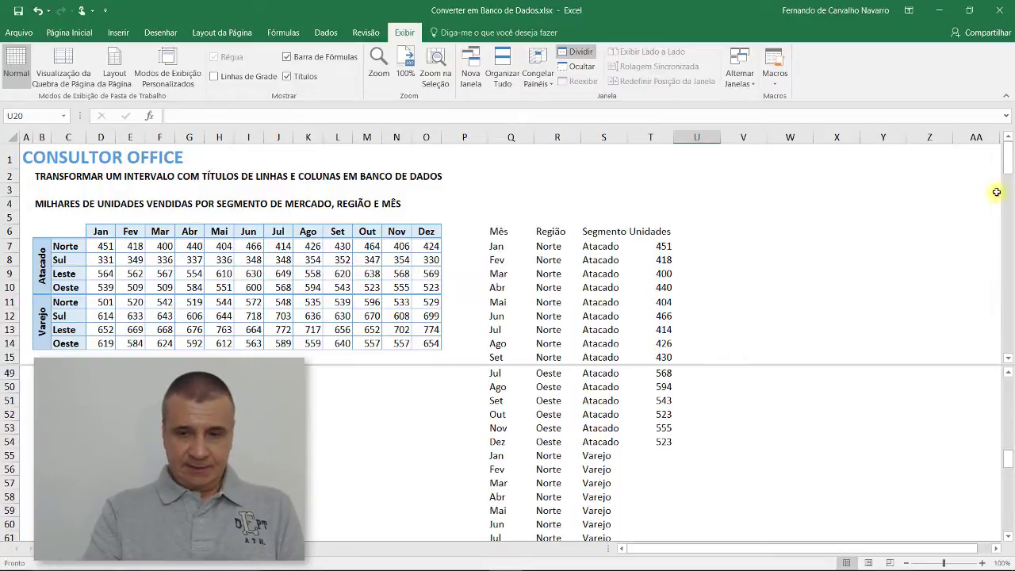
left_click_drag(1010, 165, 1010, 149)
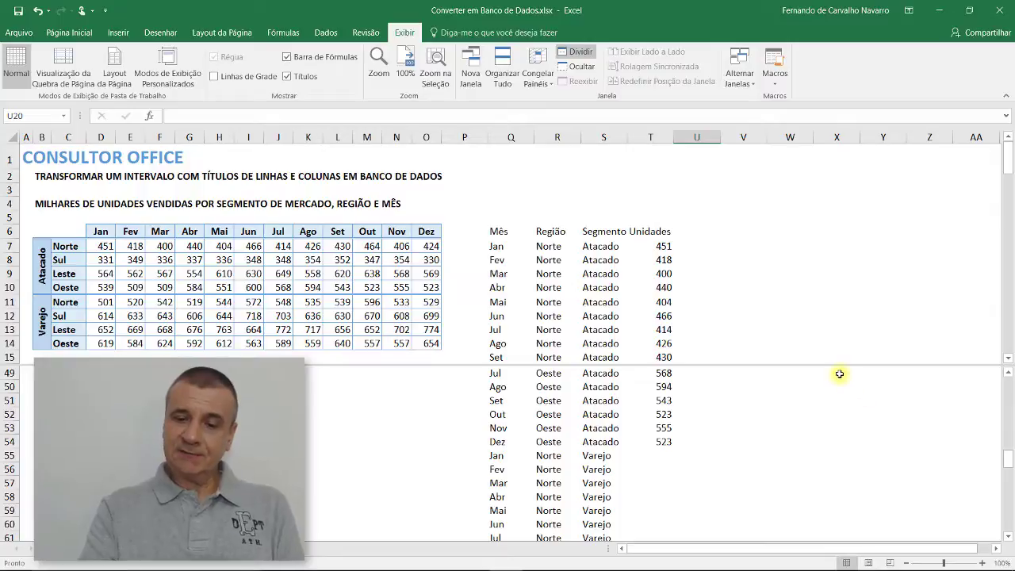
mouse_move(837, 364)
left_mouse_down()
mouse_move(838, 344)
mouse_move(843, 381)
mouse_move(845, 363)
left_mouse_up()
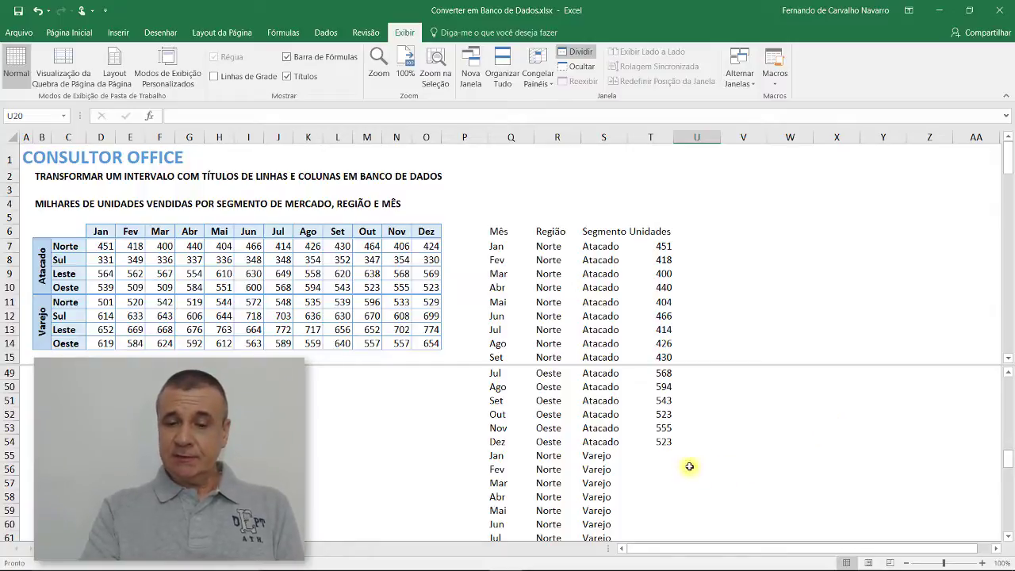
left_click(661, 455)
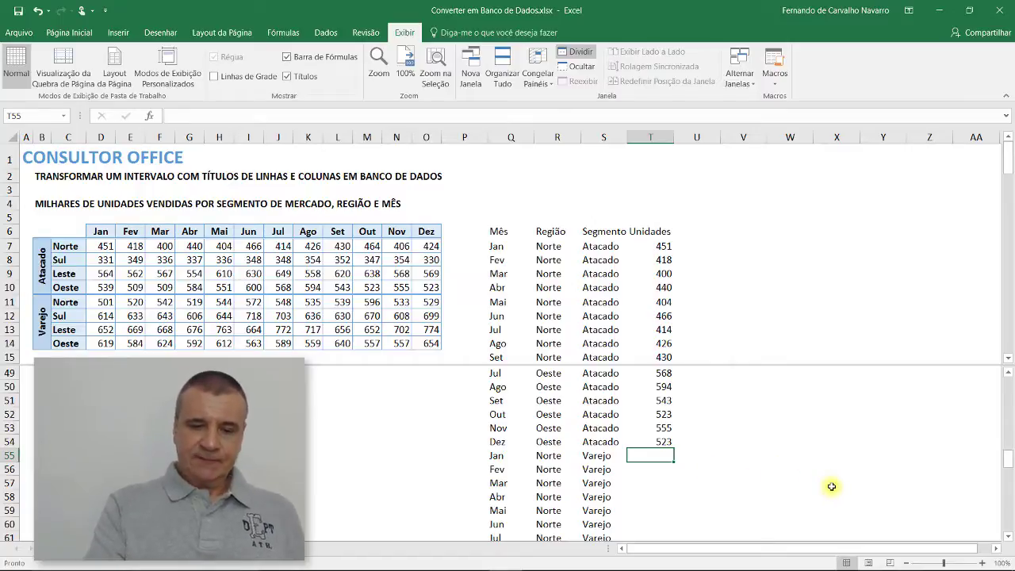
Step: In T55, start =ÍNDICE with the absolute Varejo array $D$11:$O$14
type("=")
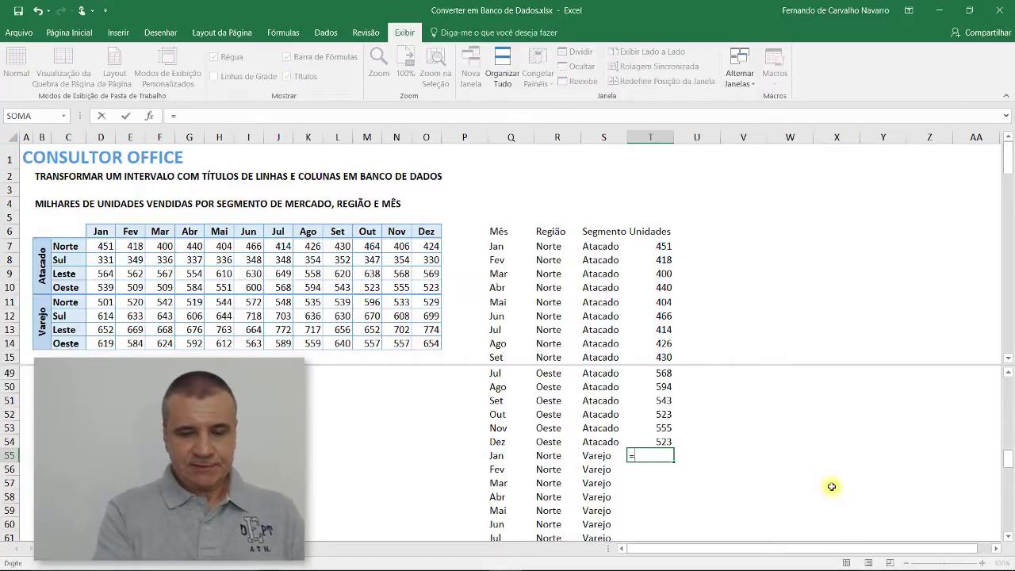
type("ÍND")
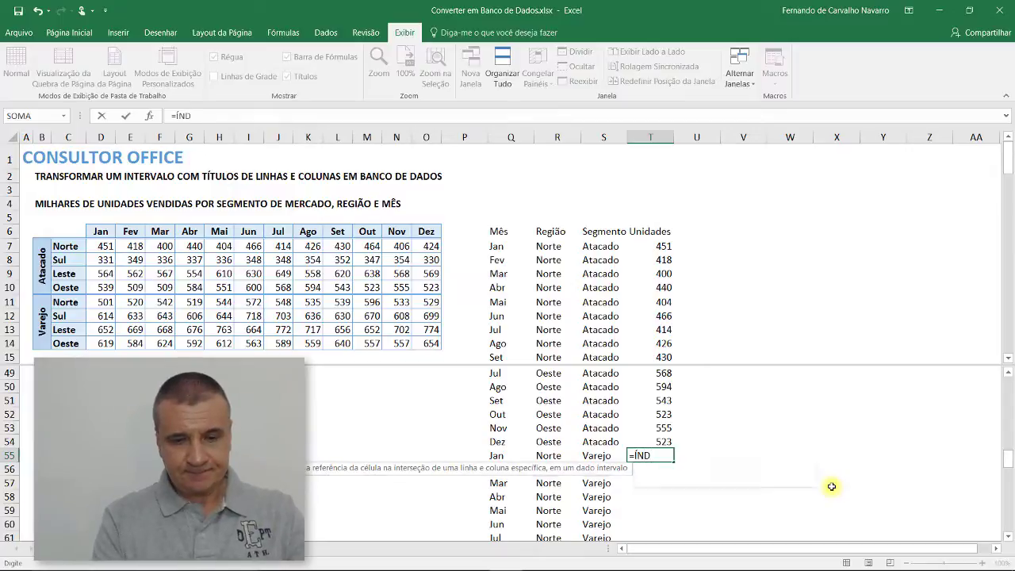
key("Tab")
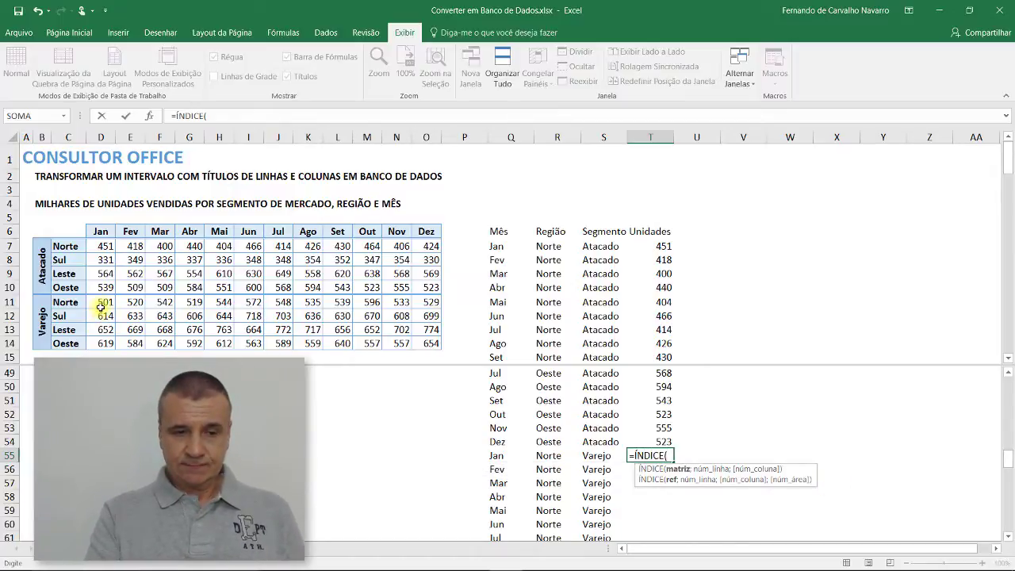
left_click_drag(101, 308, 423, 343)
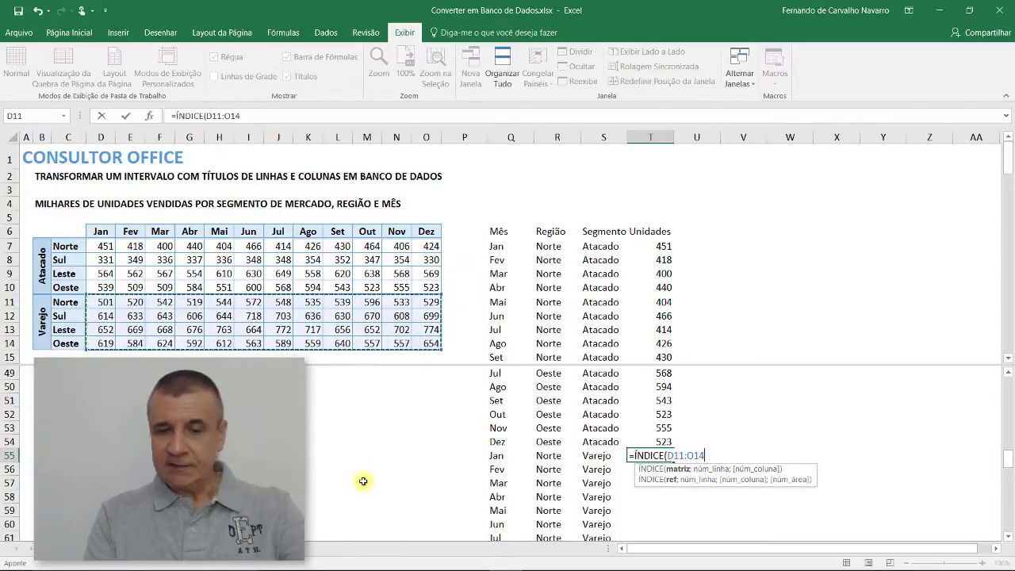
key("F4")
type("$O$14;")
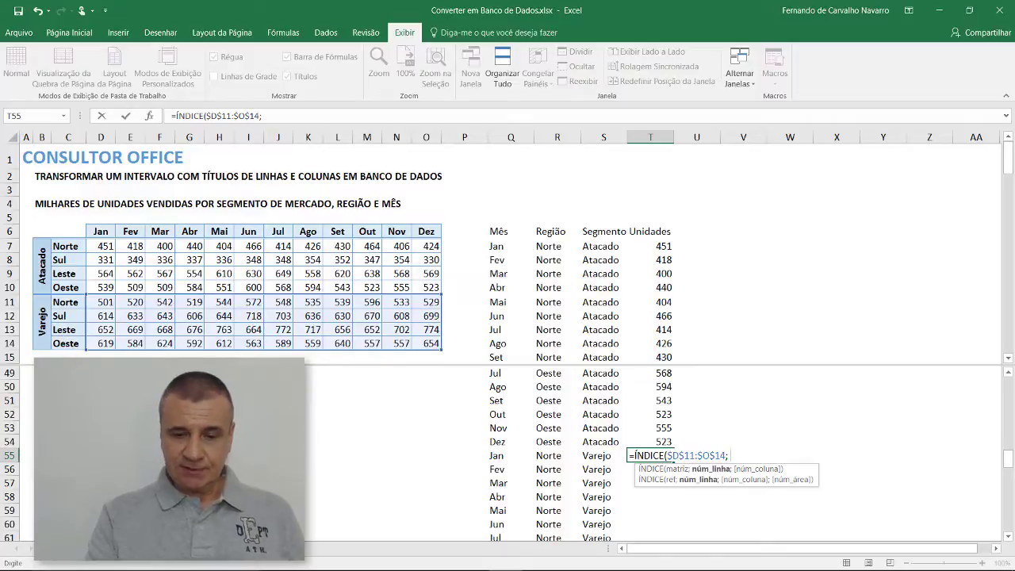
Step: Add the region lookup CORRESP(R55; $C$11:$C$14; 0) and a separator
type(" CORRE")
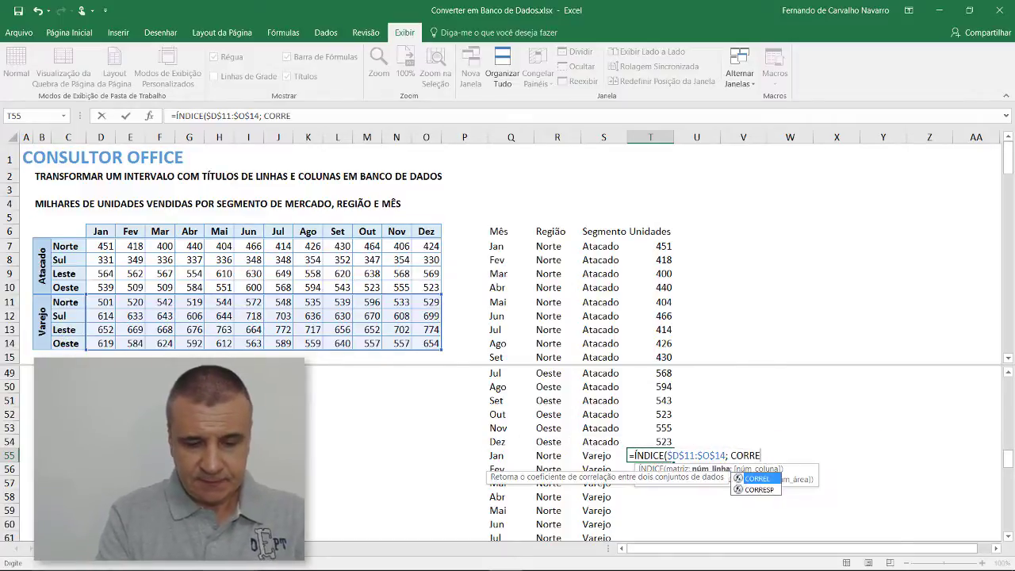
type("S")
key("Tab")
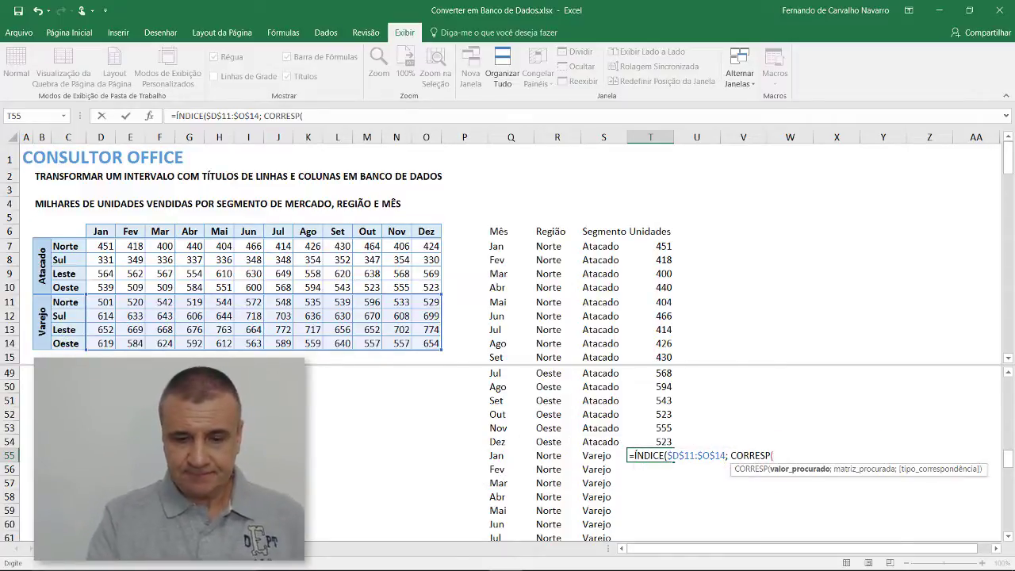
left_click(544, 454)
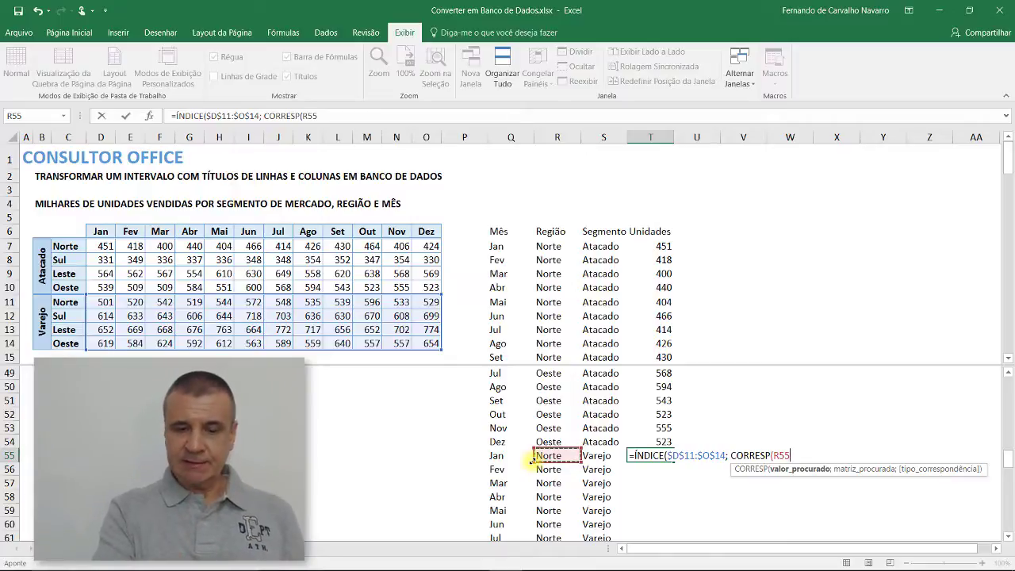
type(";")
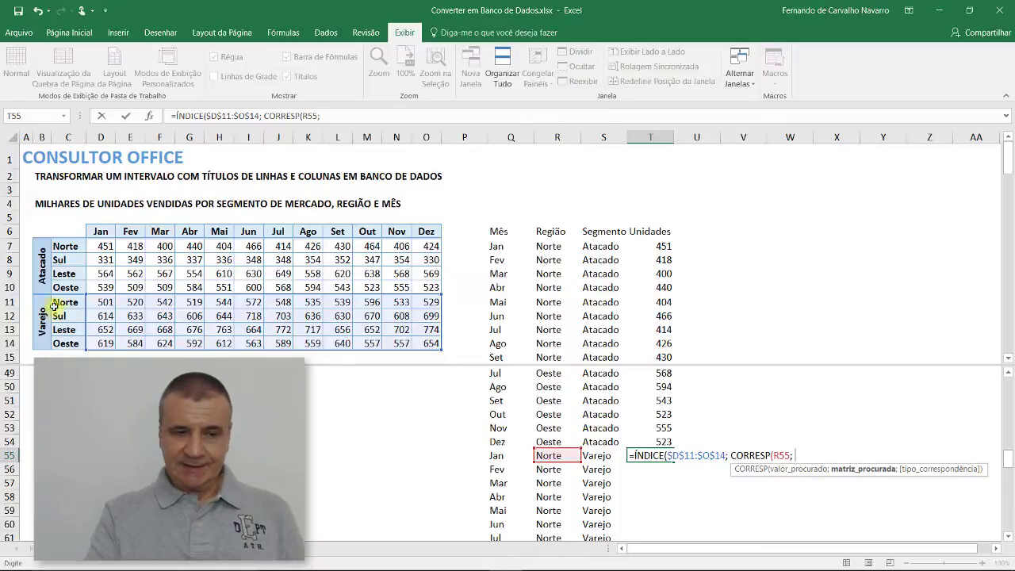
left_click_drag(65, 302, 69, 341)
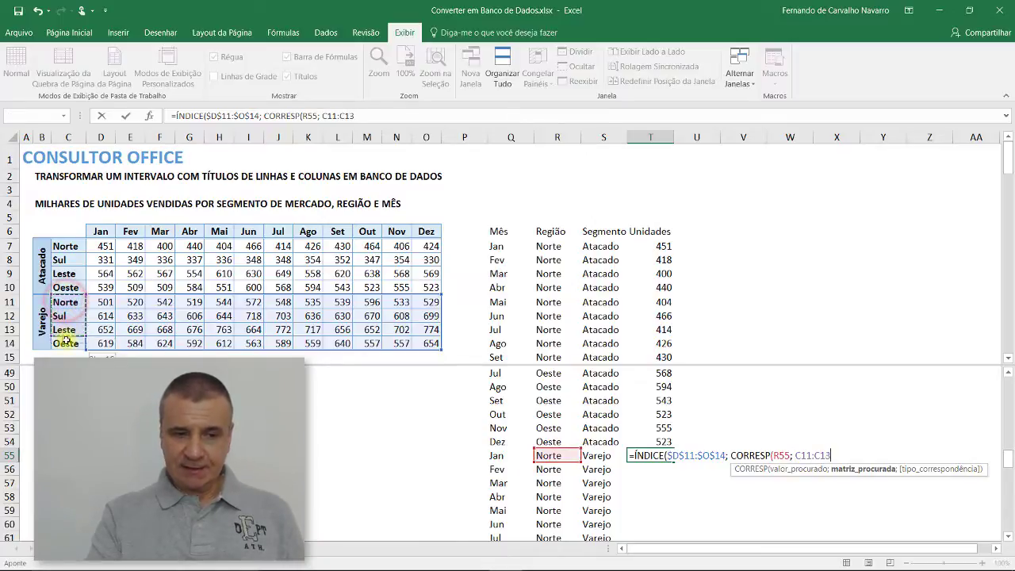
key("F4")
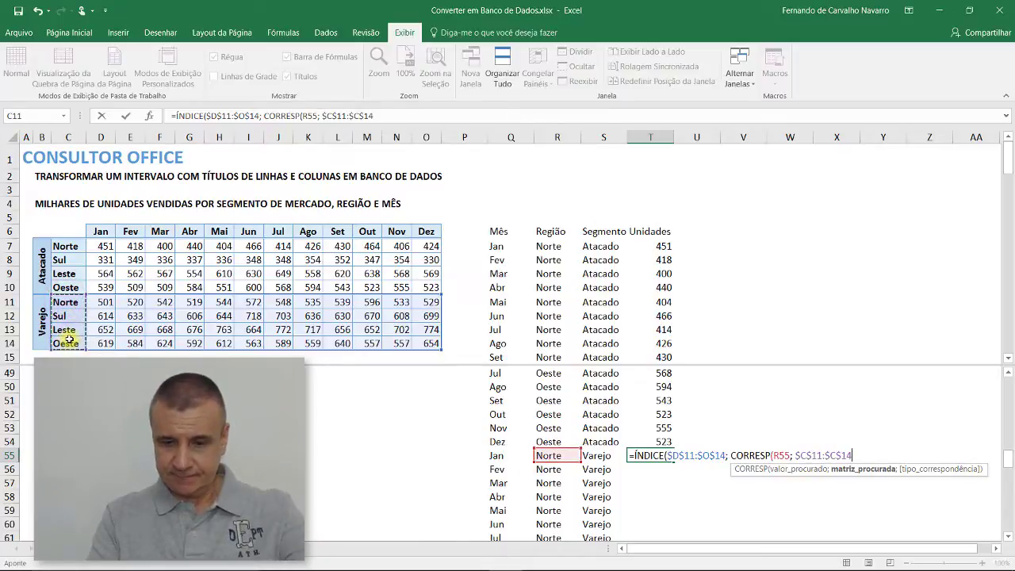
type(";")
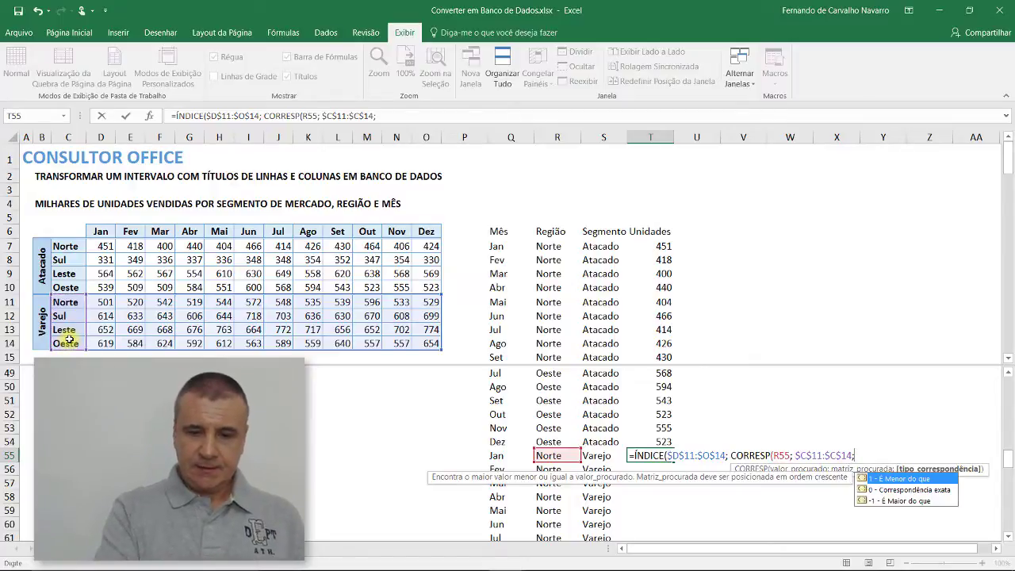
key("Escape")
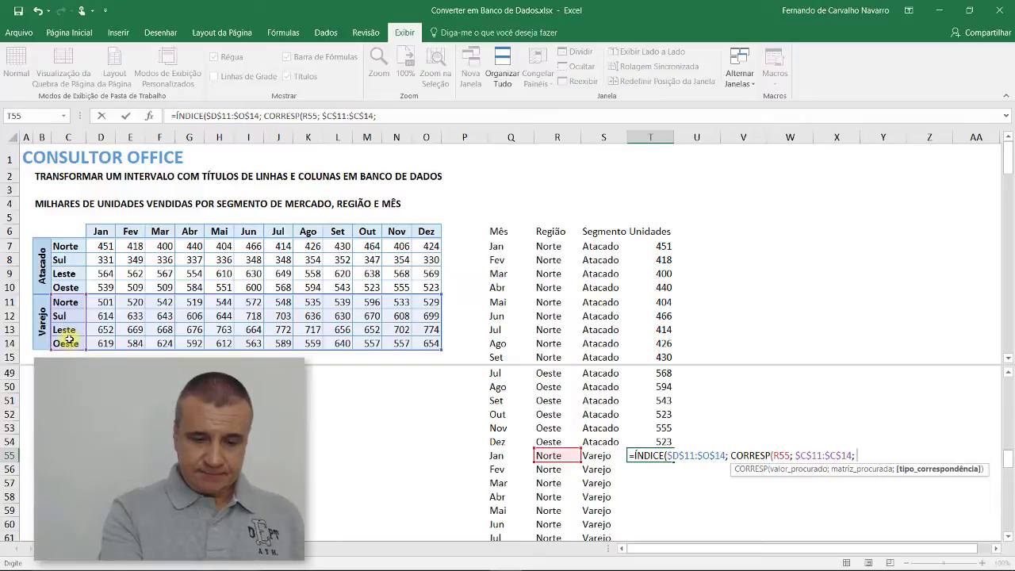
type("0")
key("Escape")
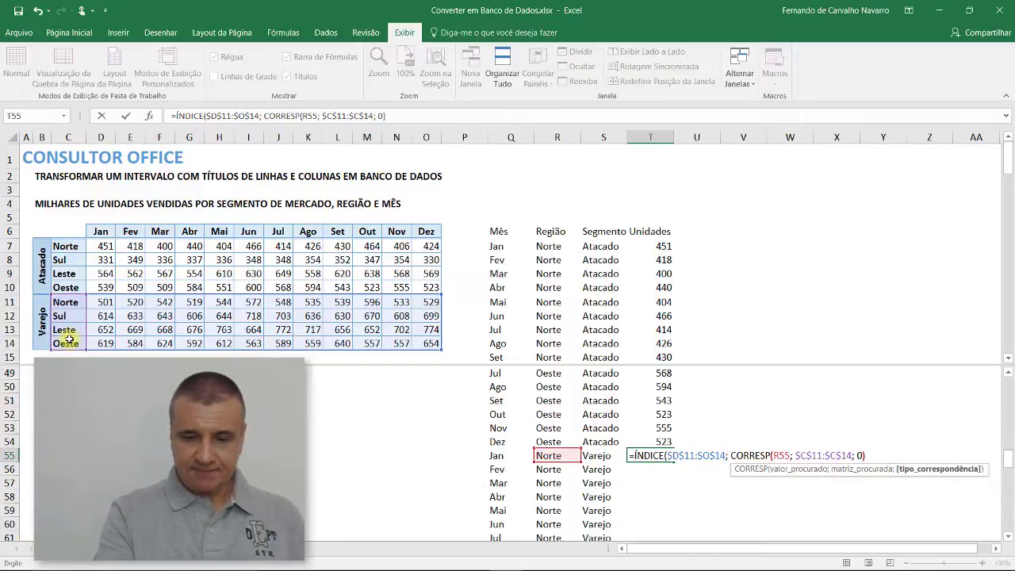
type(");")
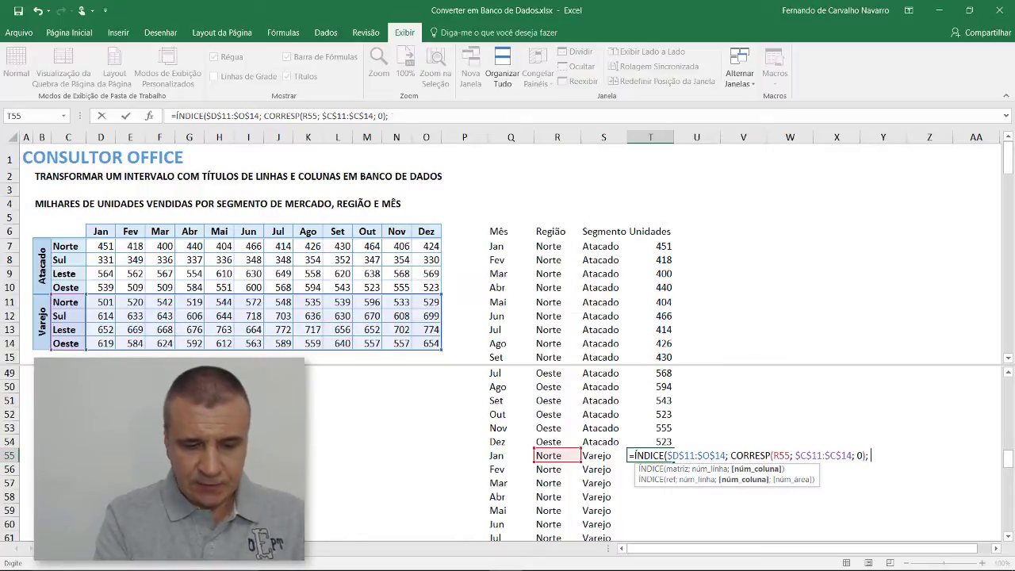
Step: Finish T55 with CORRESP(Q55; $D$6:$O$6; 0) and enter it, returning 501
type("CORRESP")
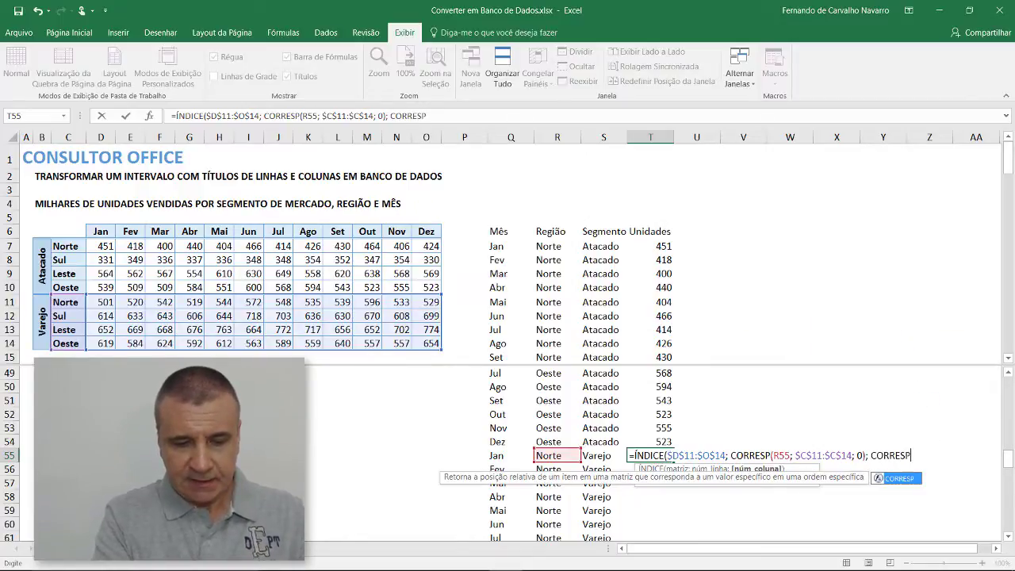
type("(")
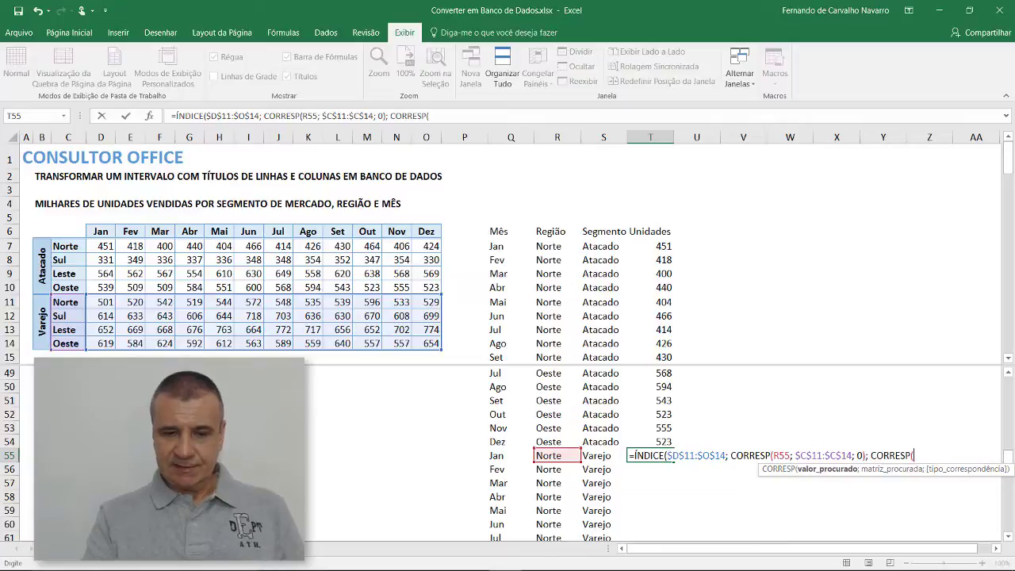
left_click(496, 456)
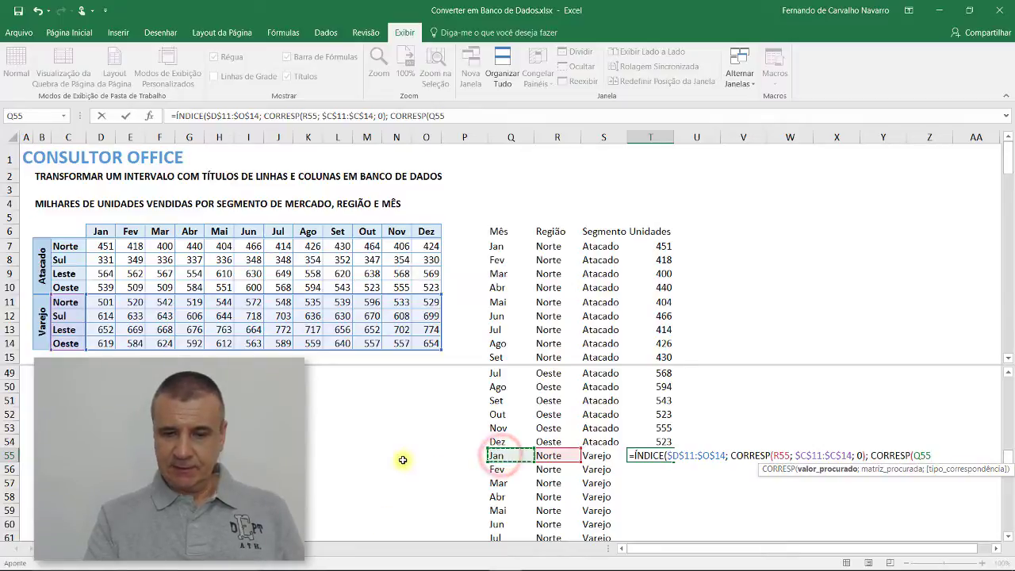
type(";")
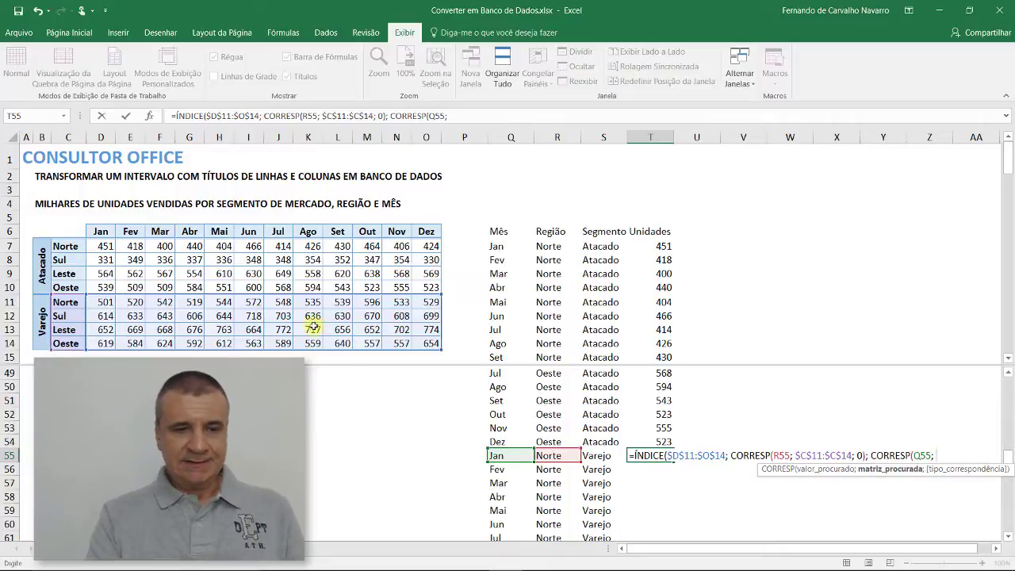
left_click_drag(99, 229, 427, 235)
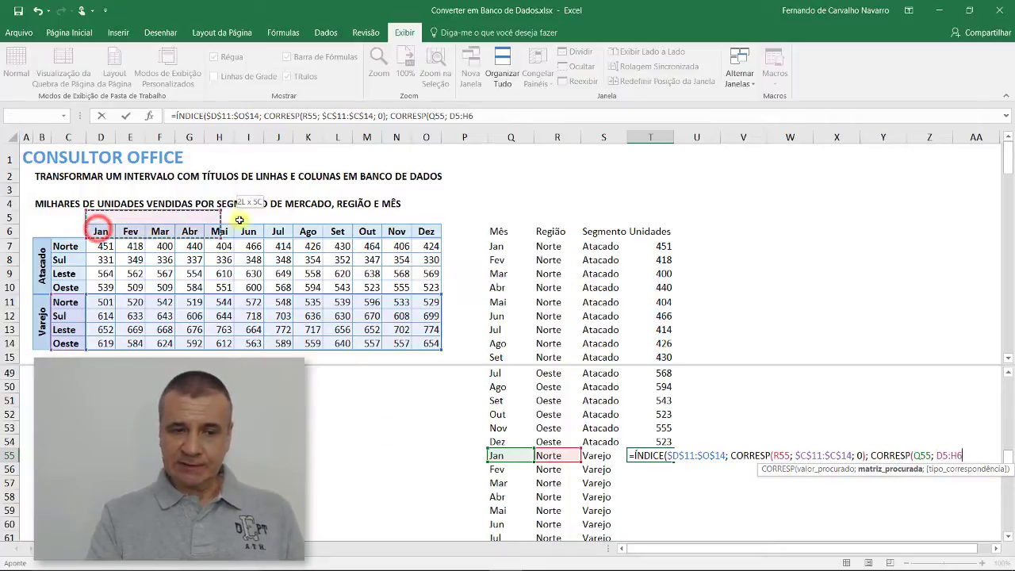
key("F4")
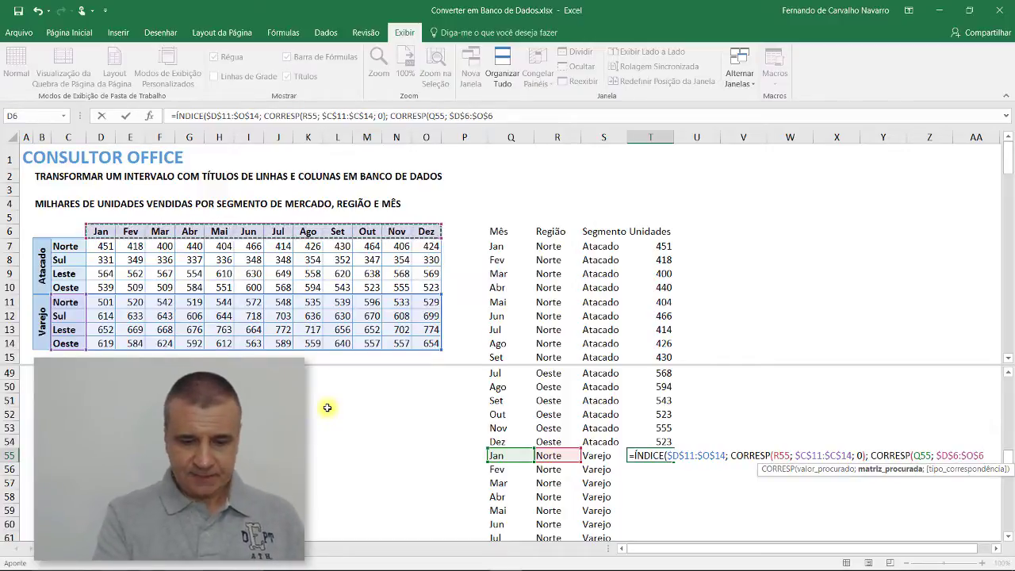
type(";0")
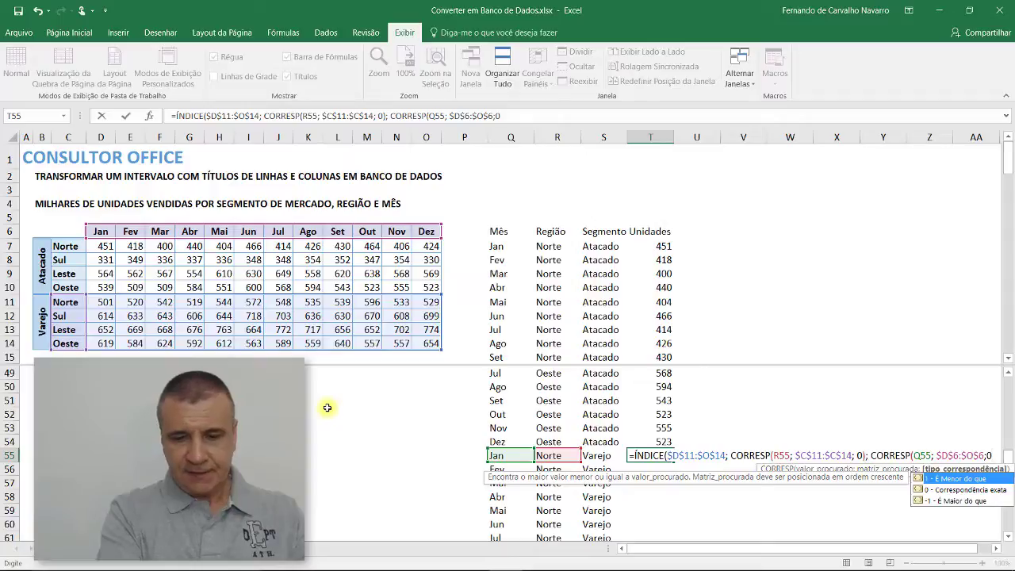
type(")")
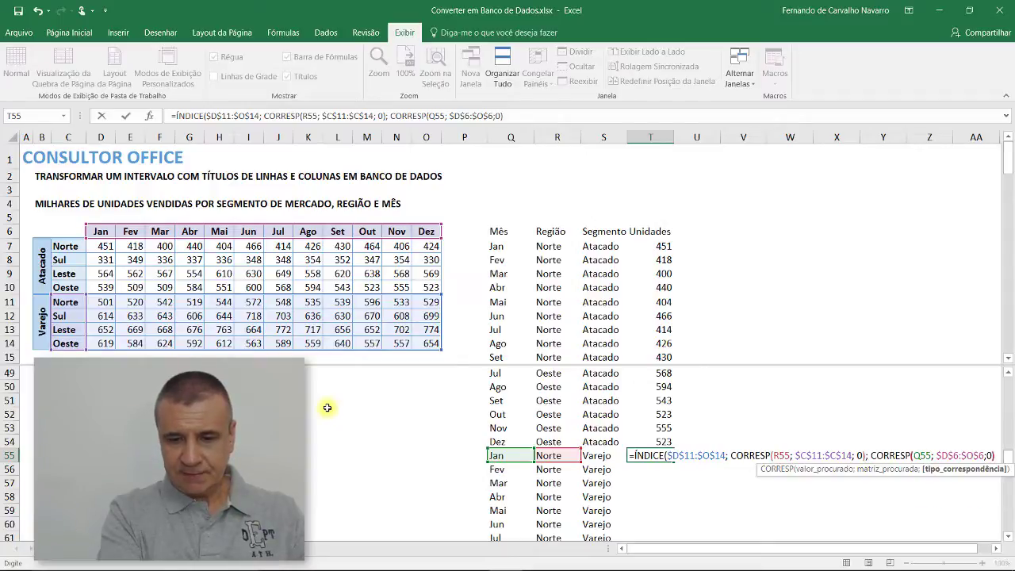
type(")")
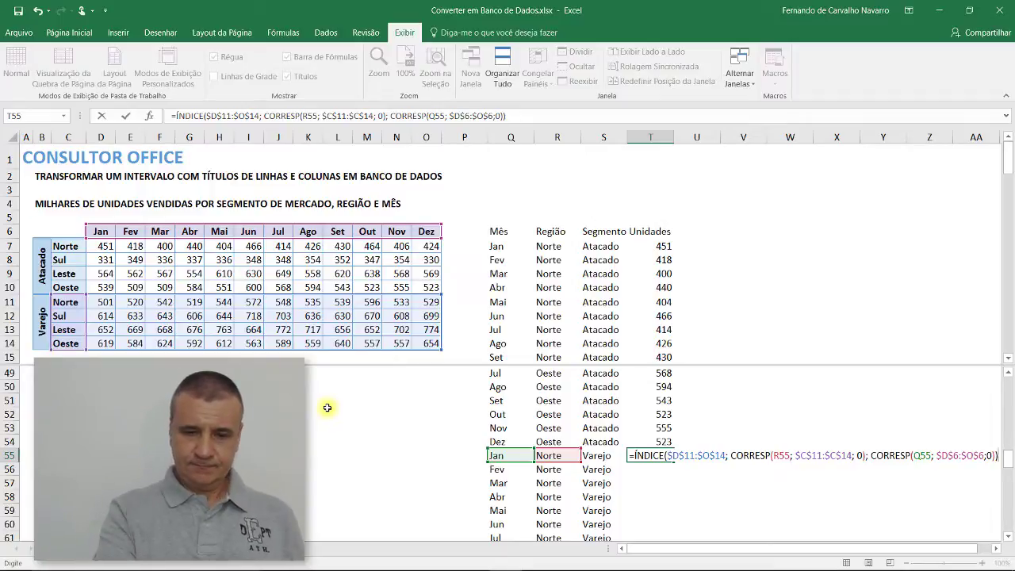
key("Return")
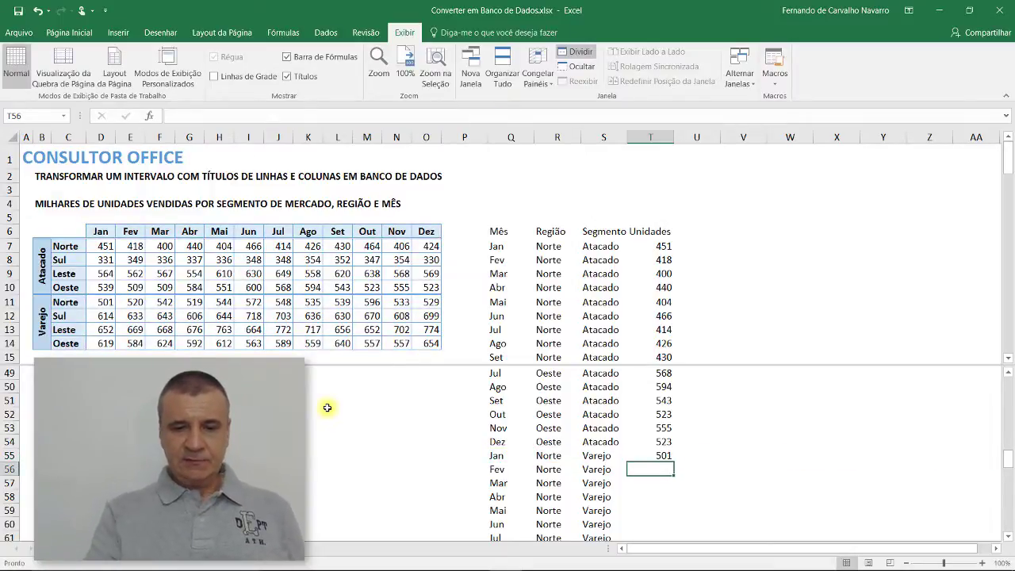
Step: Verify 501 against source cell D11, then fill T55's lookup formula down the Unidades column
left_click(100, 301)
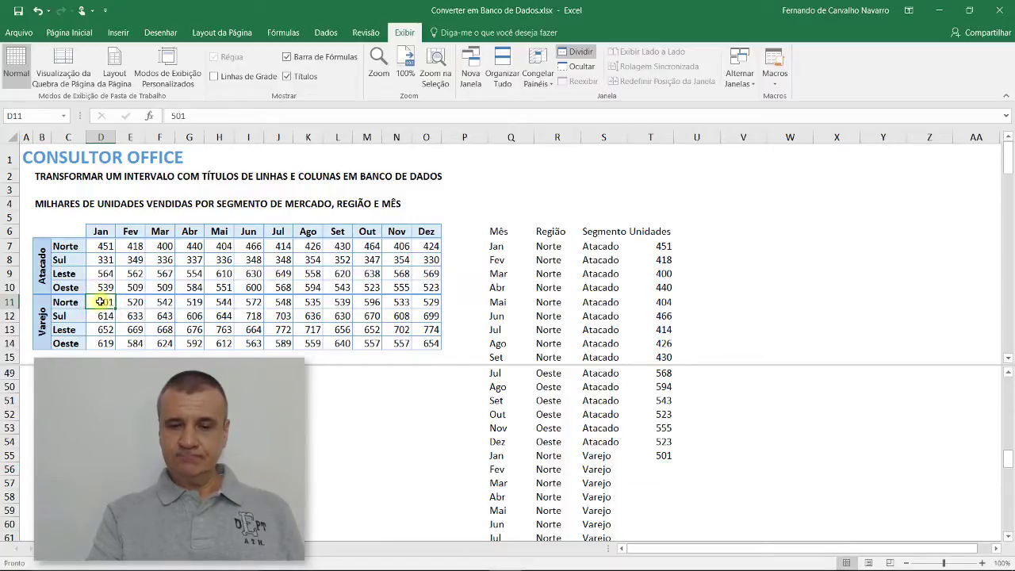
left_click(658, 455)
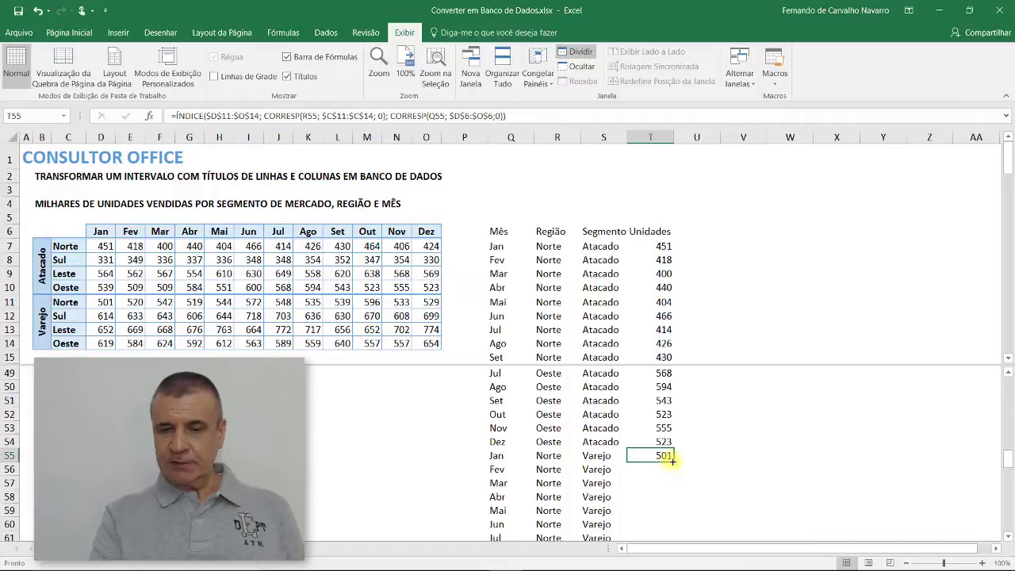
double_click(672, 460)
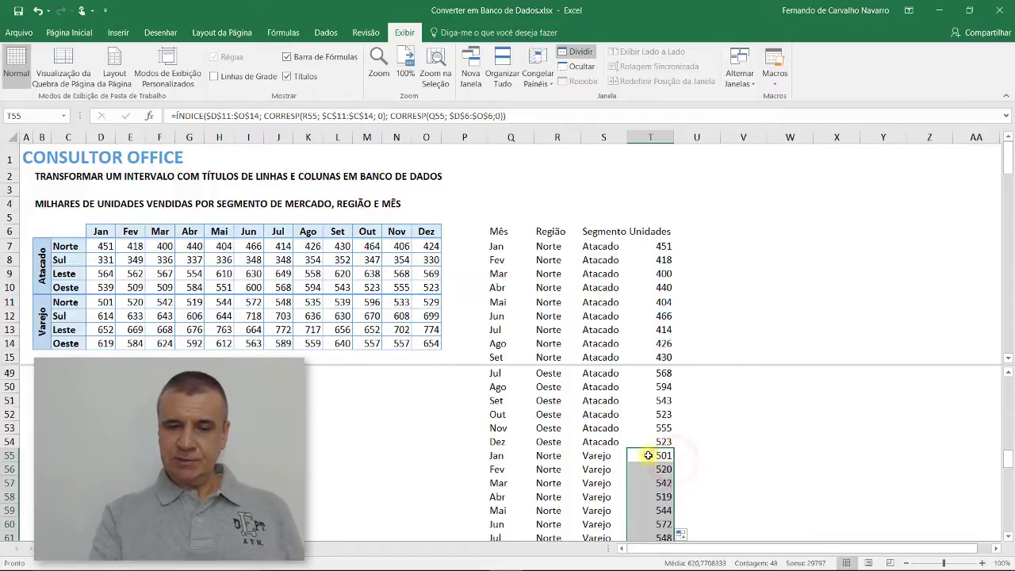
left_click(648, 455)
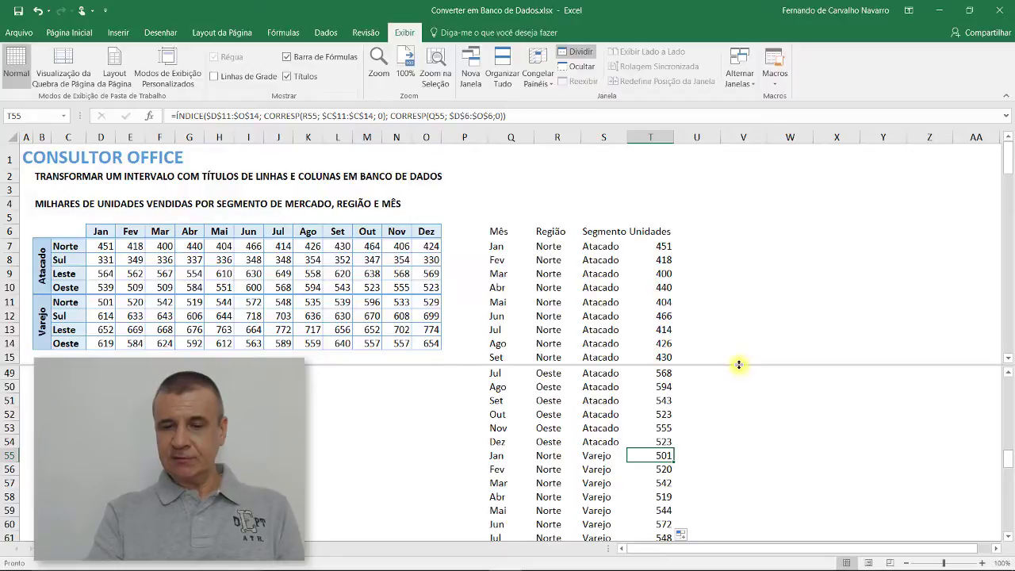
Step: Remove the horizontal window split and select cell Q6 (Mês) in the data list
double_click(739, 364)
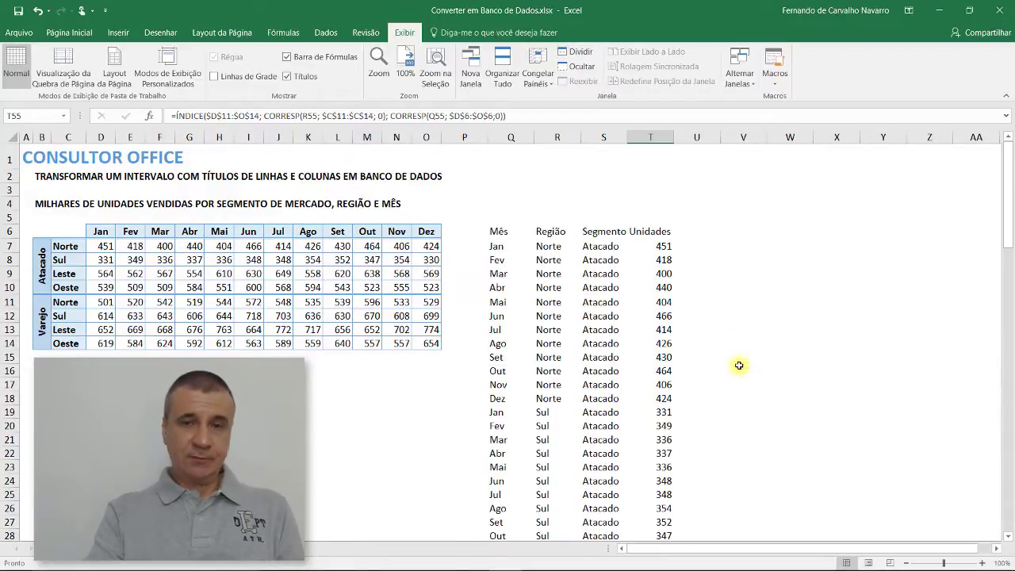
left_click(498, 231)
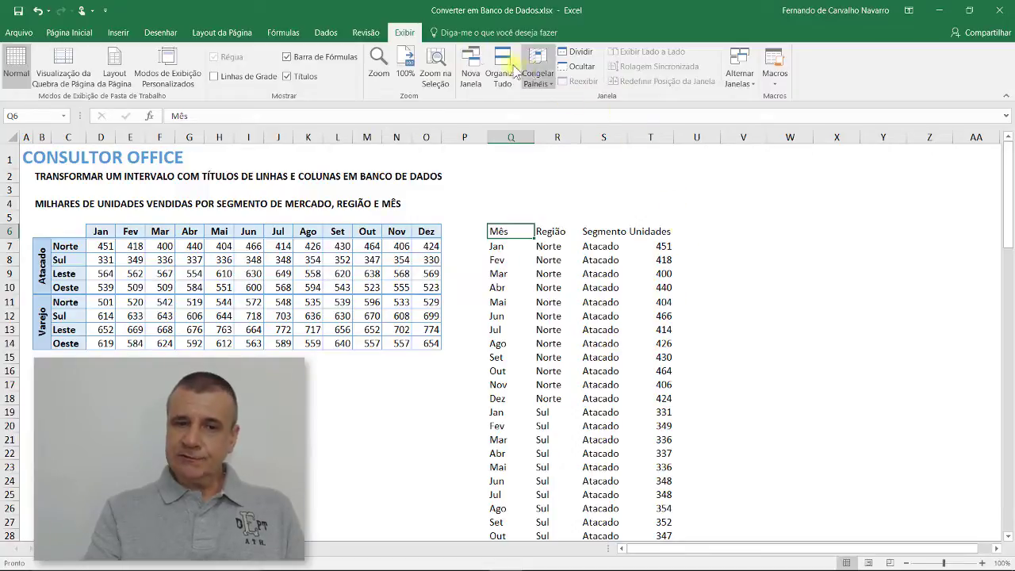
Step: Convert Q6:T102 into table Tabela1 with 'Minha tabela tem cabeçalhos' ticked
left_click(118, 33)
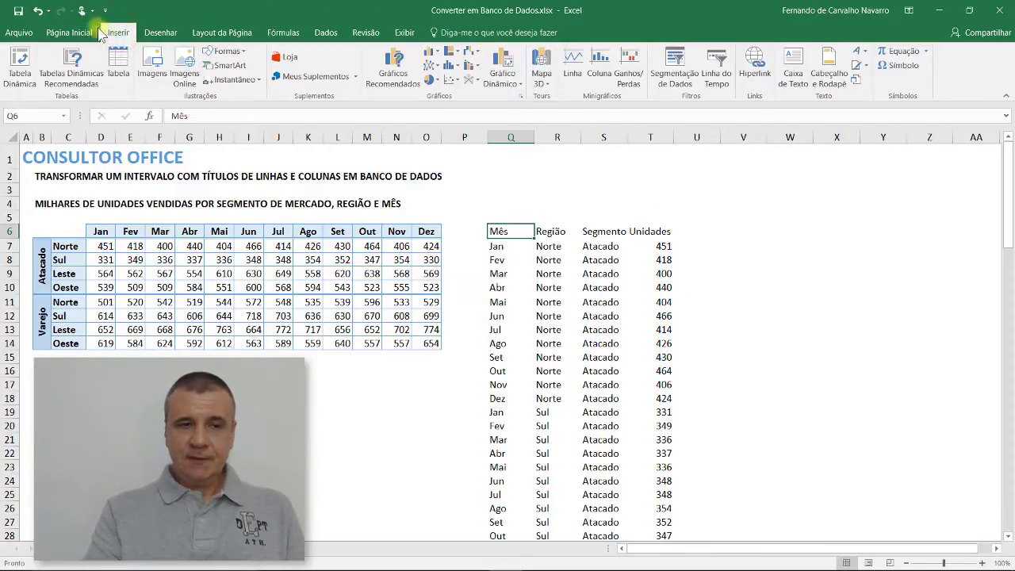
left_click(119, 62)
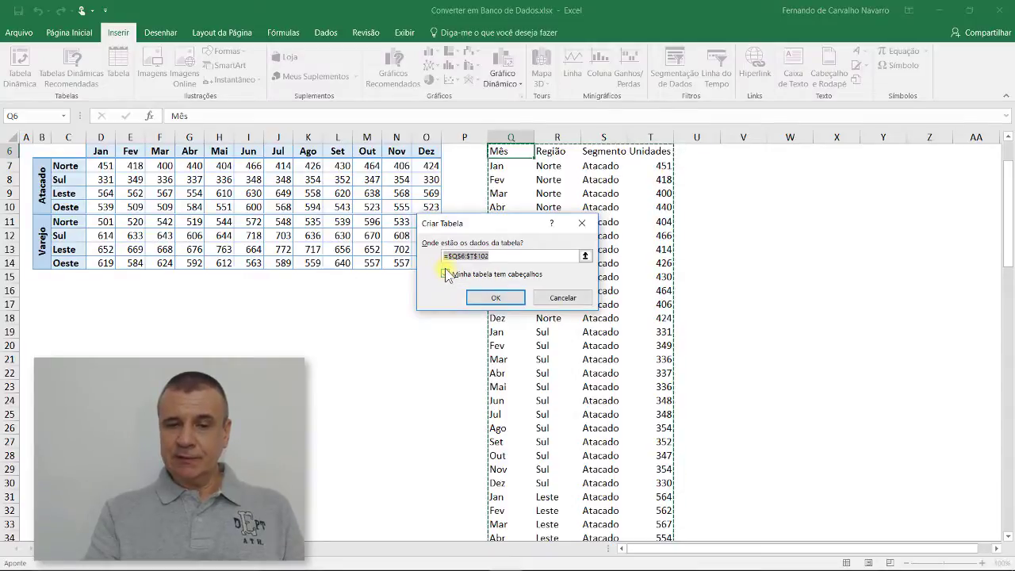
left_click(446, 274)
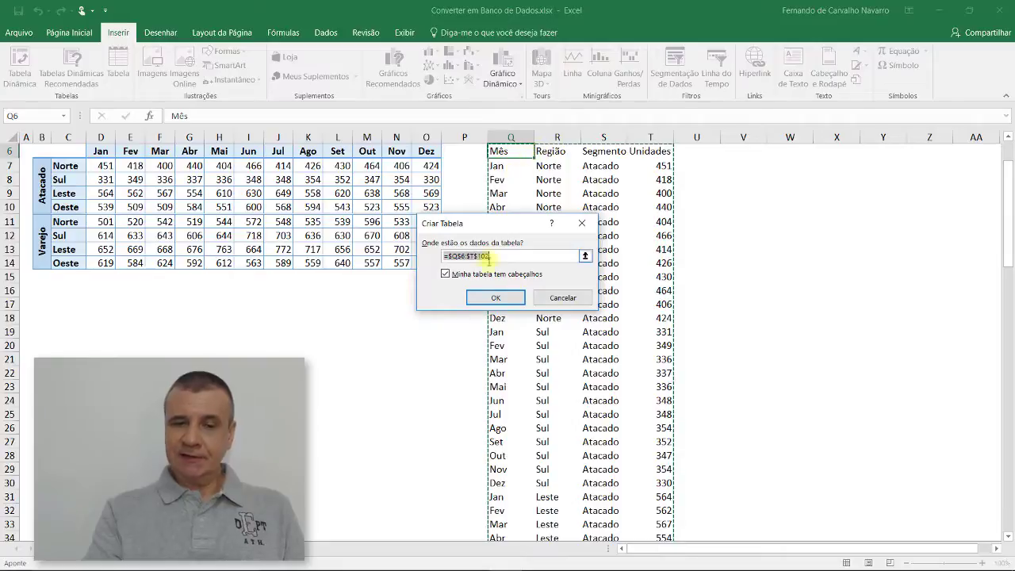
left_click(517, 299)
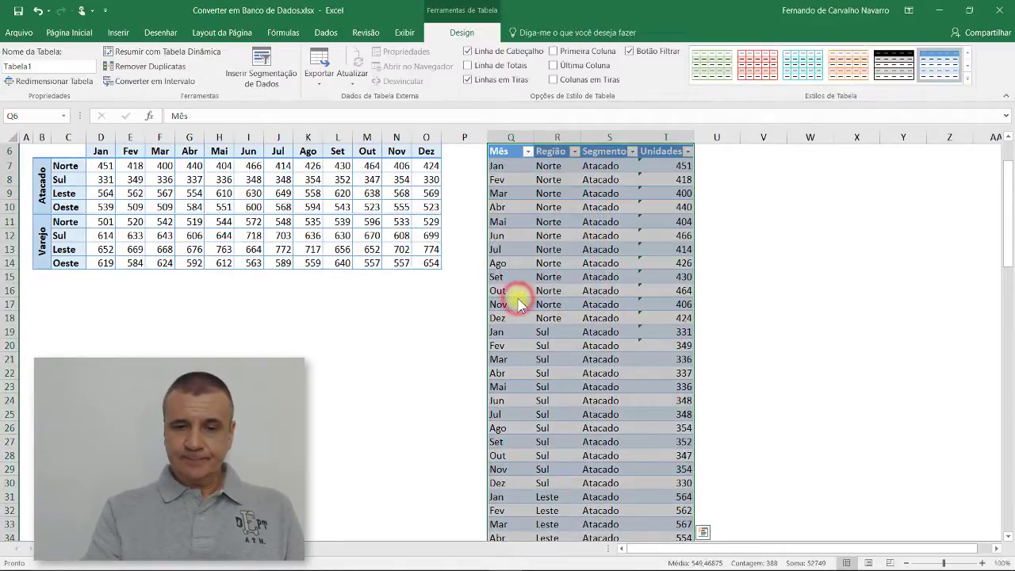
Step: Select all data cells of Tabela1's Unidades column
left_click(517, 195)
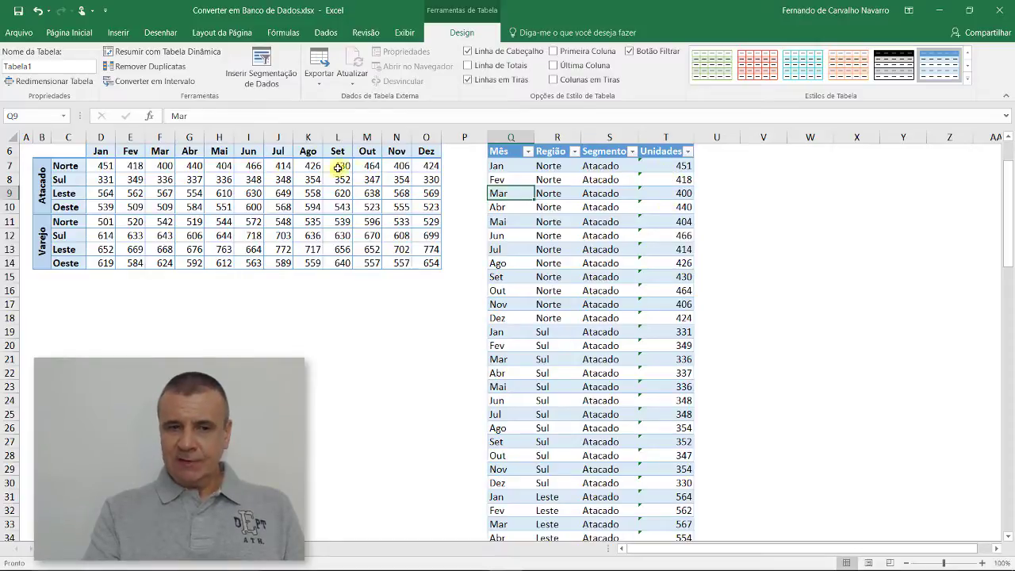
scroll(275, 182, "up", 2)
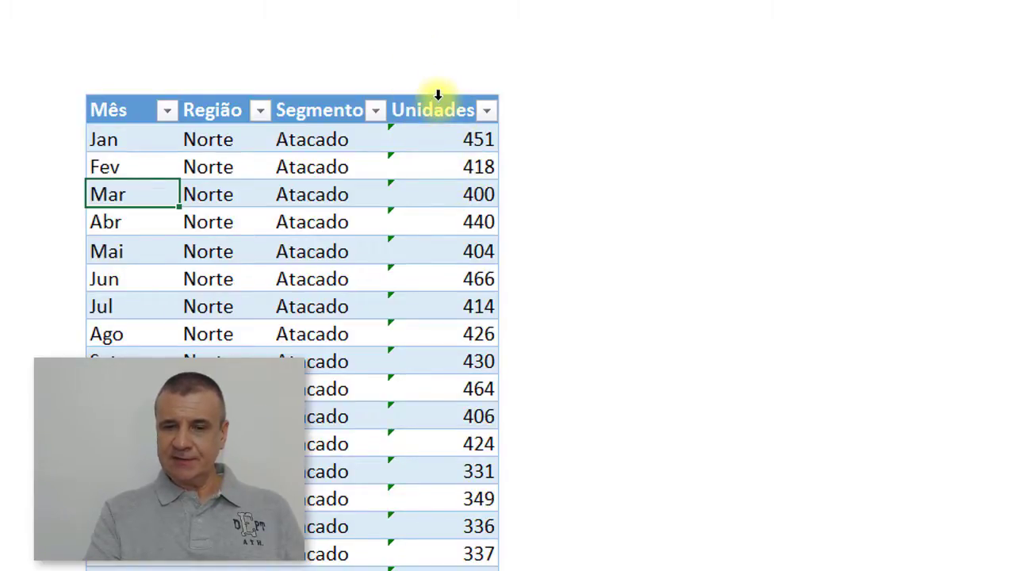
left_click(438, 95)
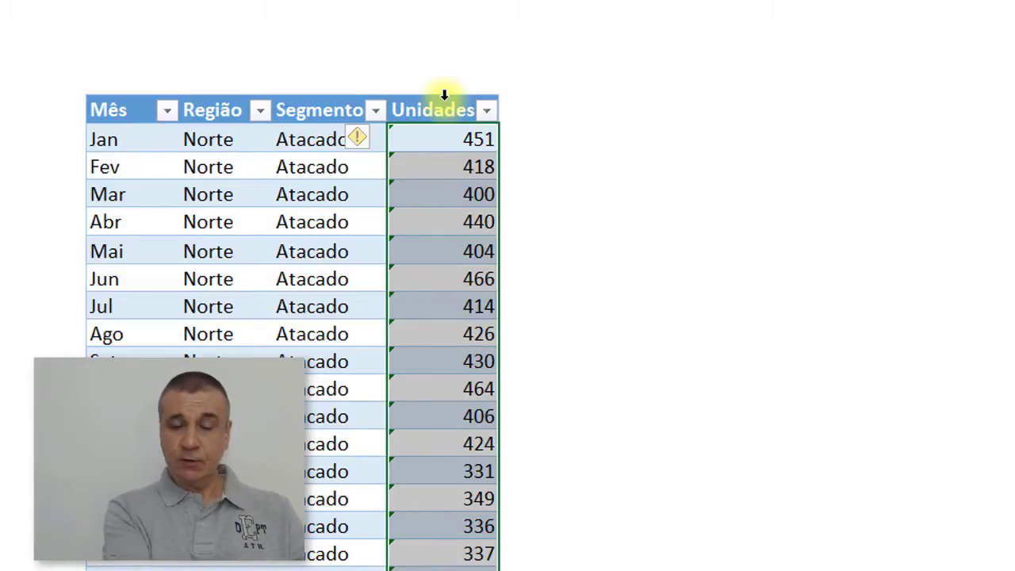
Step: Copy the Unidades column and paste it back over itself using Opções de Colagem > Valores
key("ctrl+c")
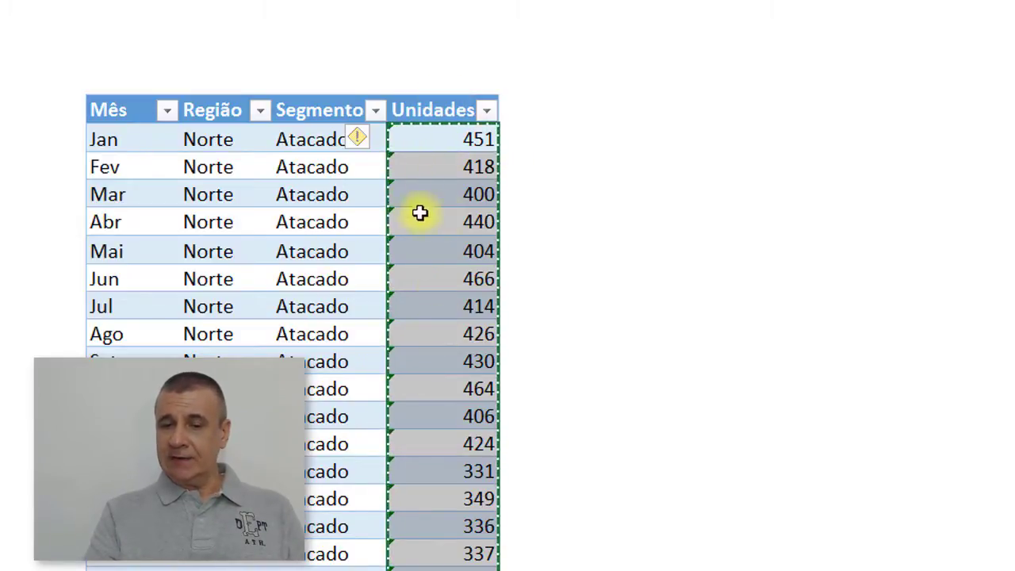
right_click(433, 164)
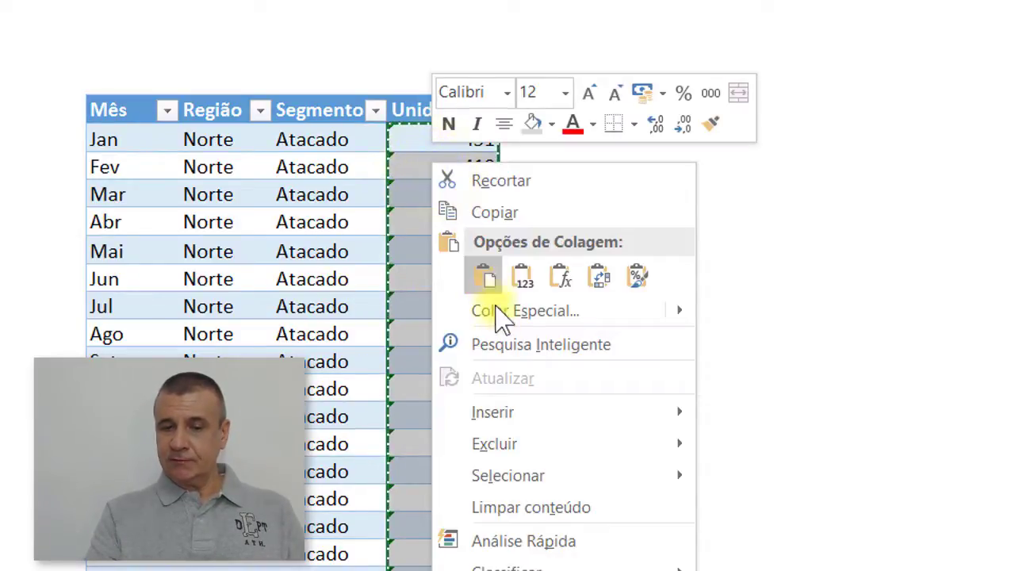
mouse_move(525, 310)
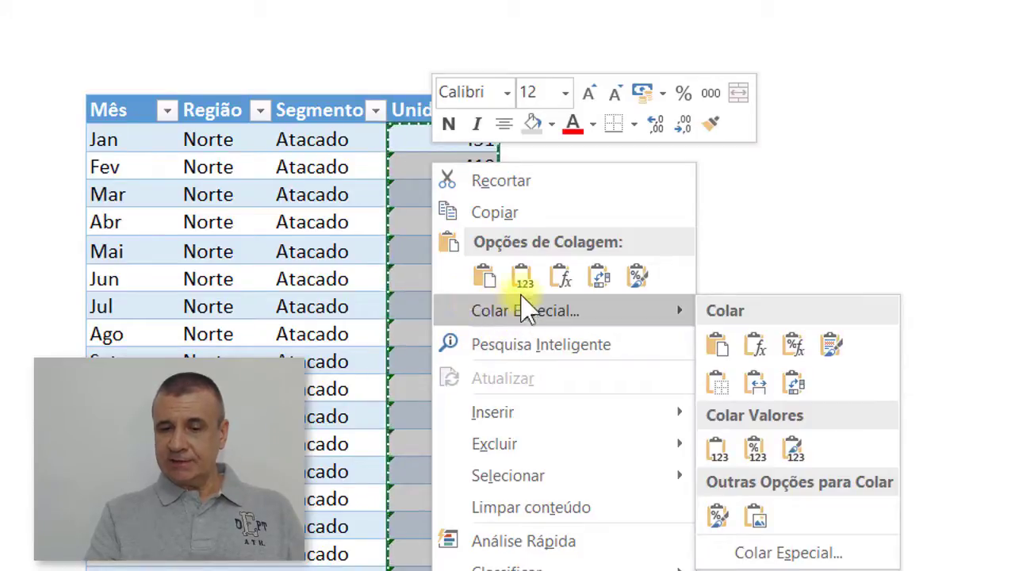
left_click(522, 277)
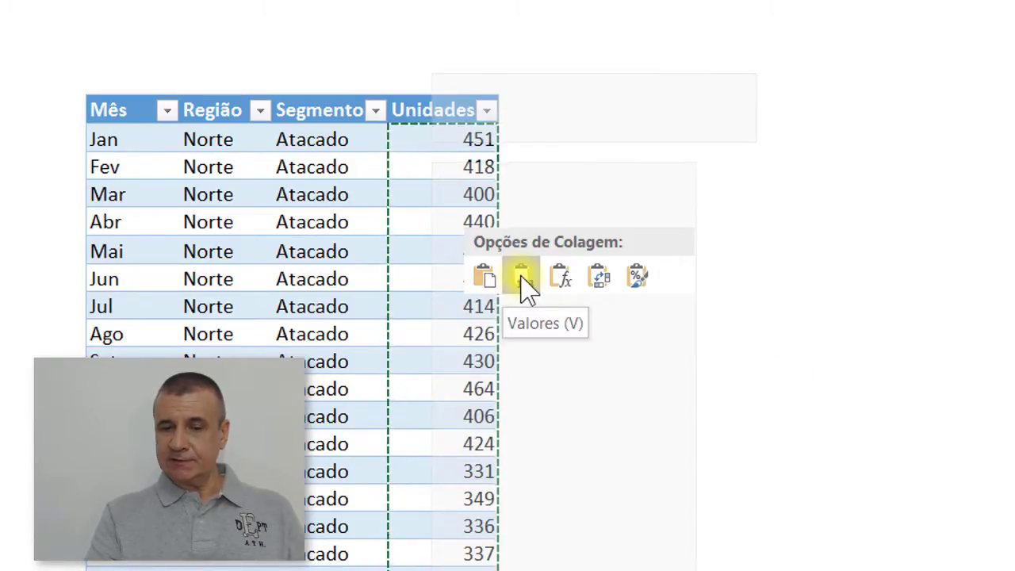
left_click(522, 277)
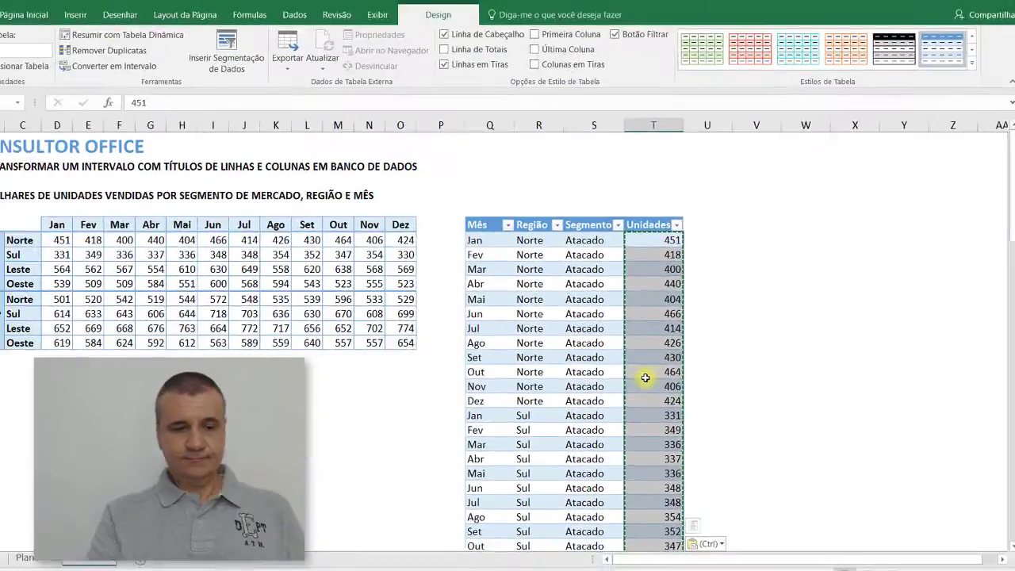
key("Escape")
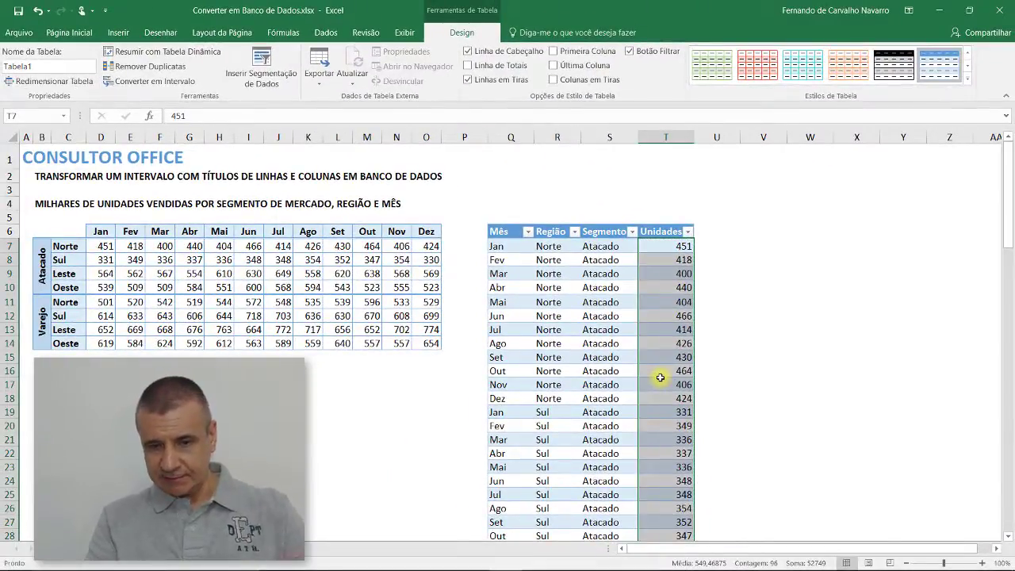
Step: Apply a blue medium banded style from the Estilos de Tabela gallery to Tabela1
left_click(657, 246)
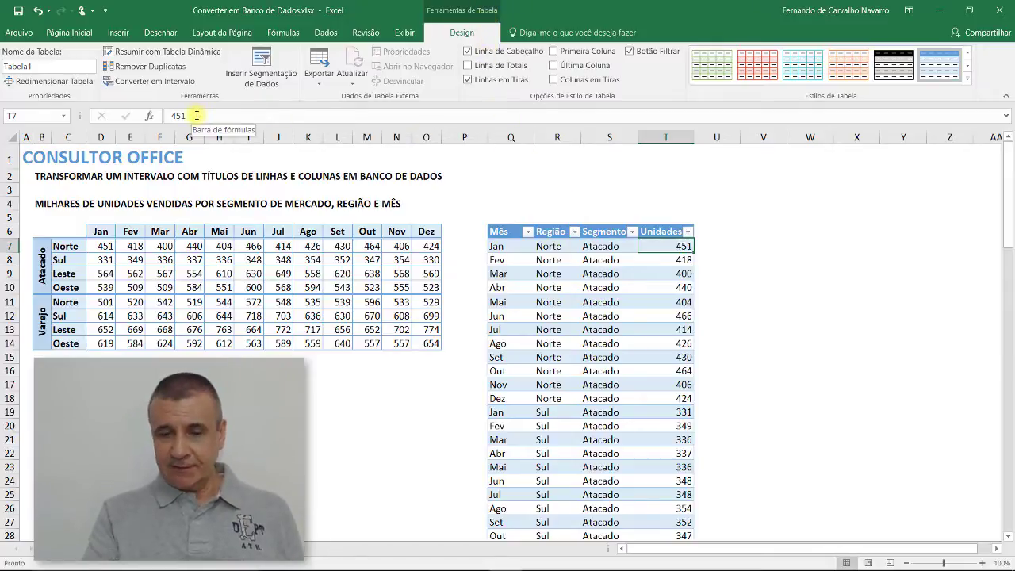
left_click(969, 82)
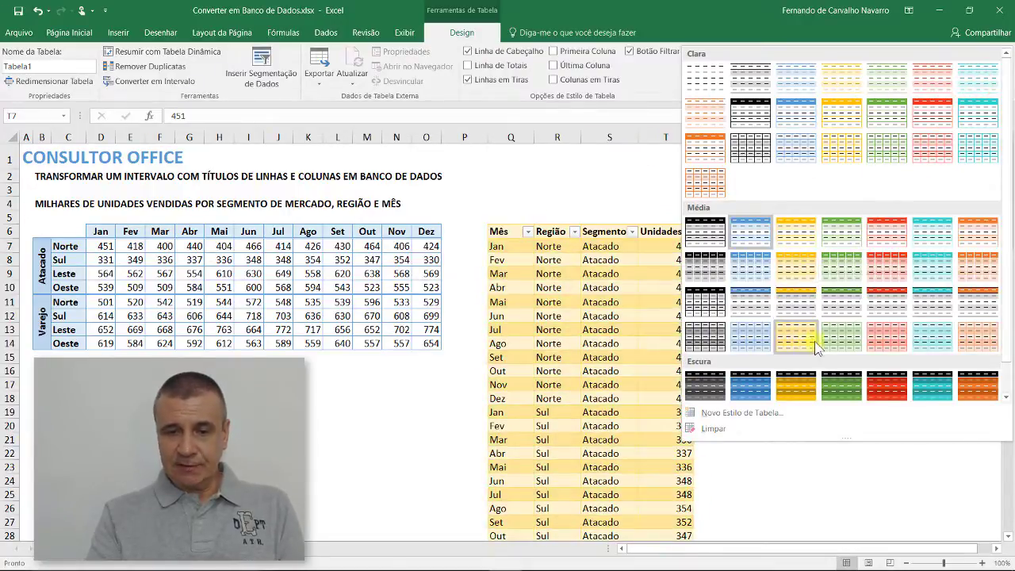
left_click(752, 268)
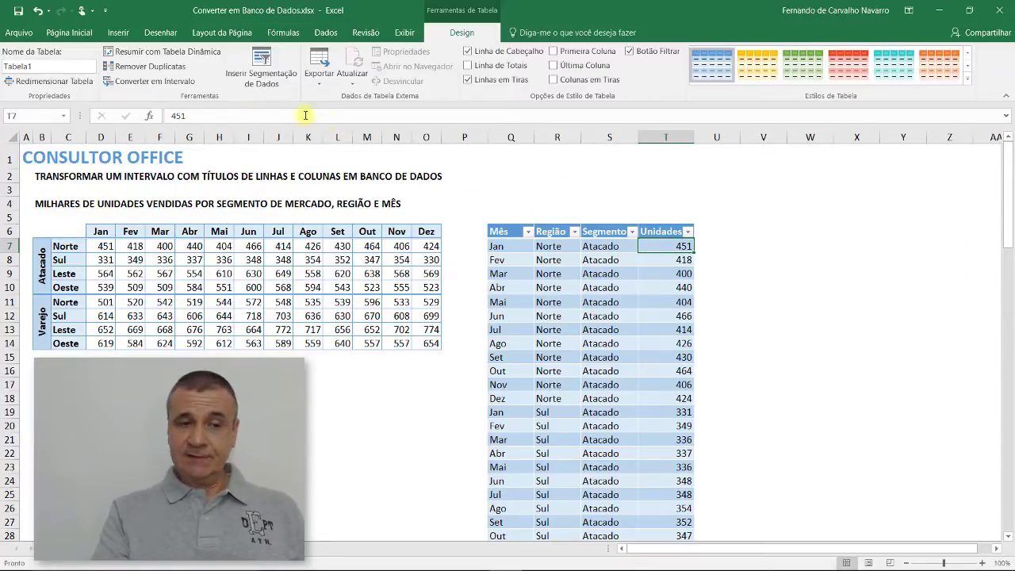
Step: Start Inserir > Tabela Dinâmica with Tabela1 as source and Nova Planilha as destination
left_click(119, 33)
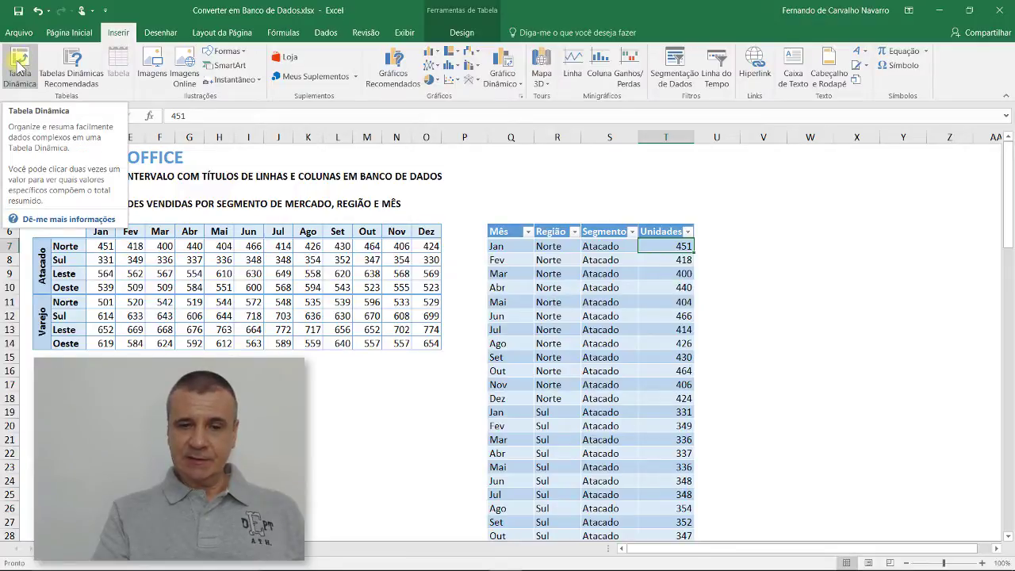
left_click(17, 62)
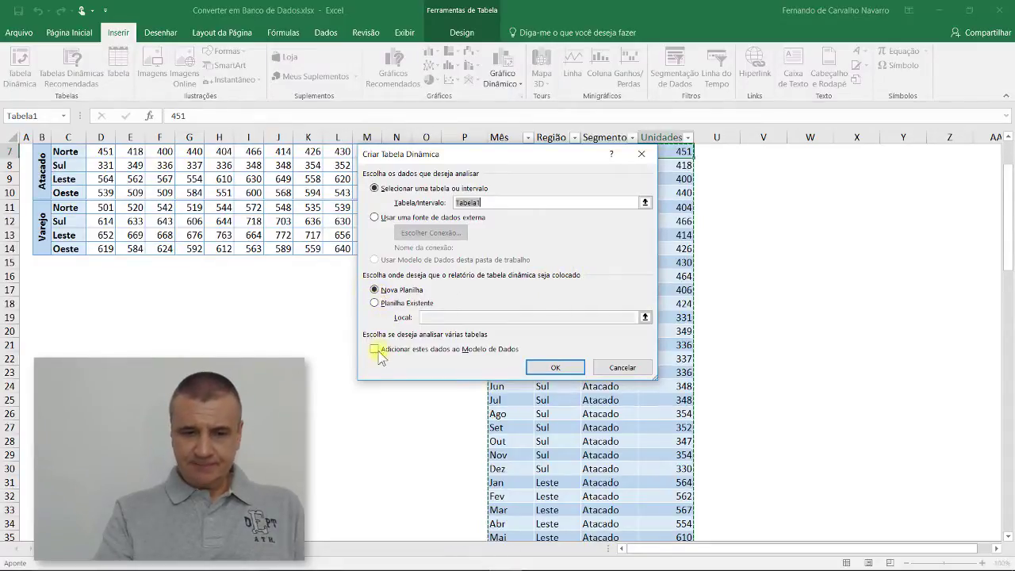
Step: Create the pivot with Segmento and Região in Linhas, Mês in Colunas, Soma de Unidades in Valores
left_click(555, 367)
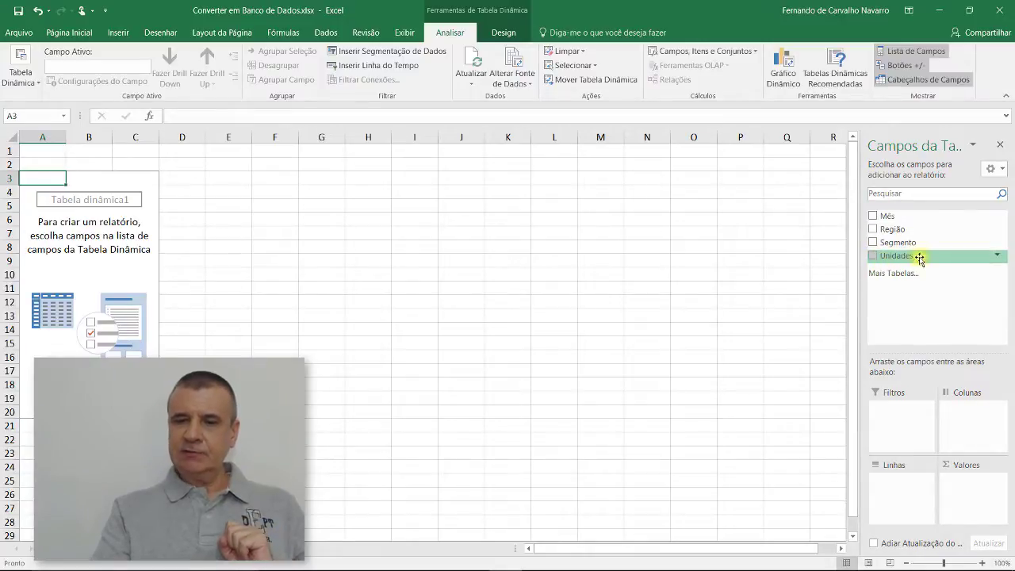
left_click_drag(904, 246, 902, 425)
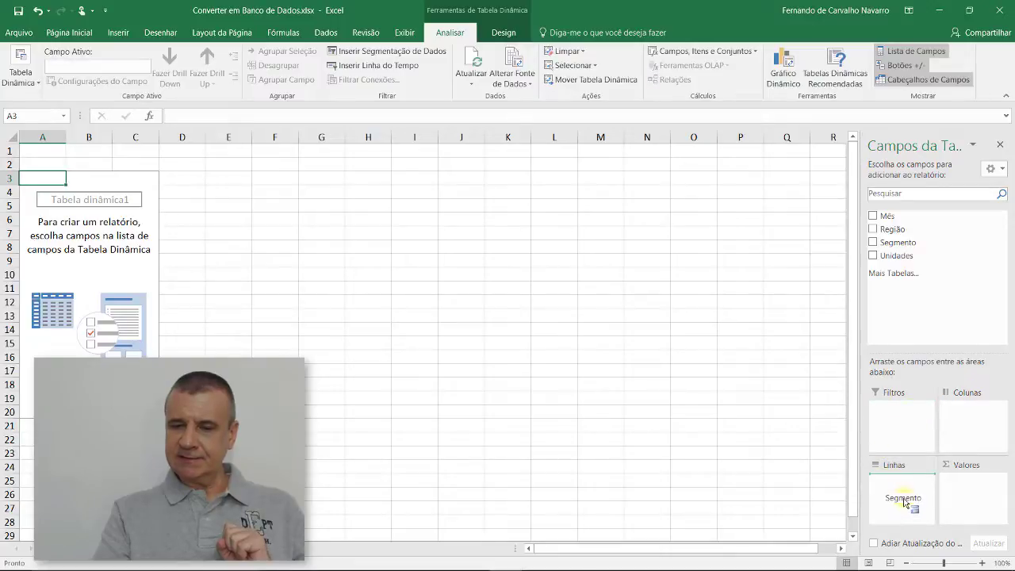
left_click_drag(902, 424, 899, 508)
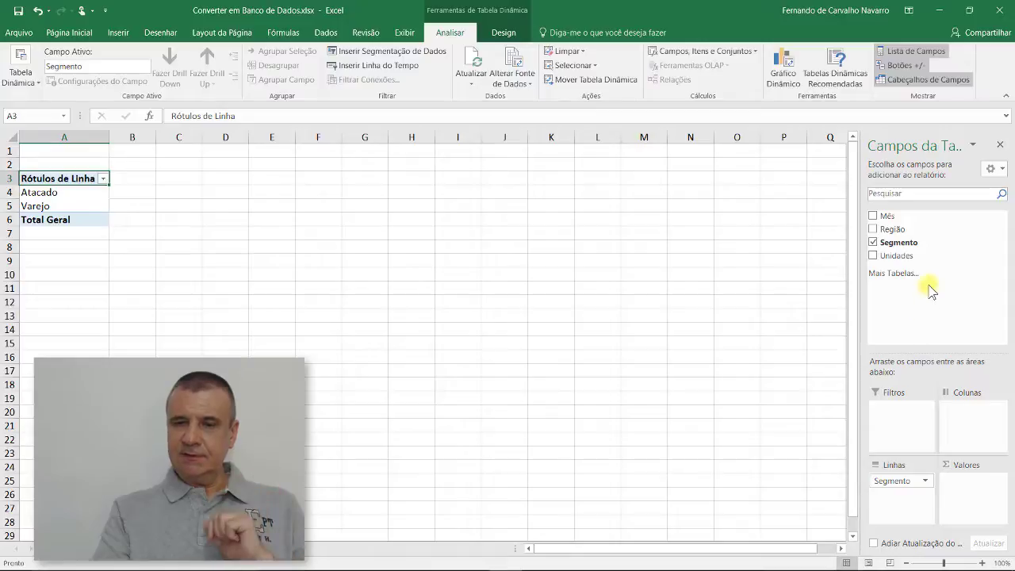
left_click_drag(902, 230, 898, 498)
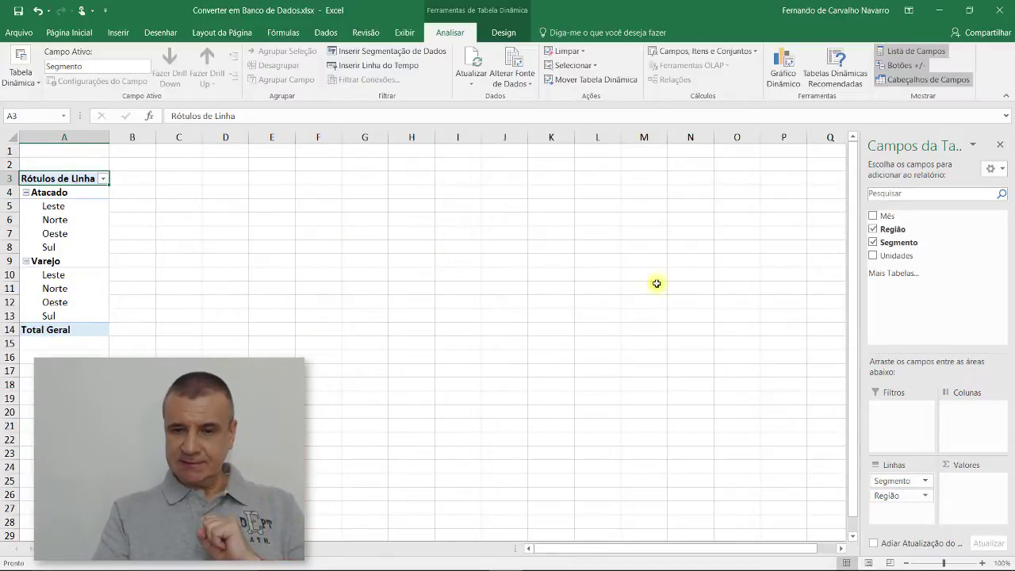
mouse_move(912, 216)
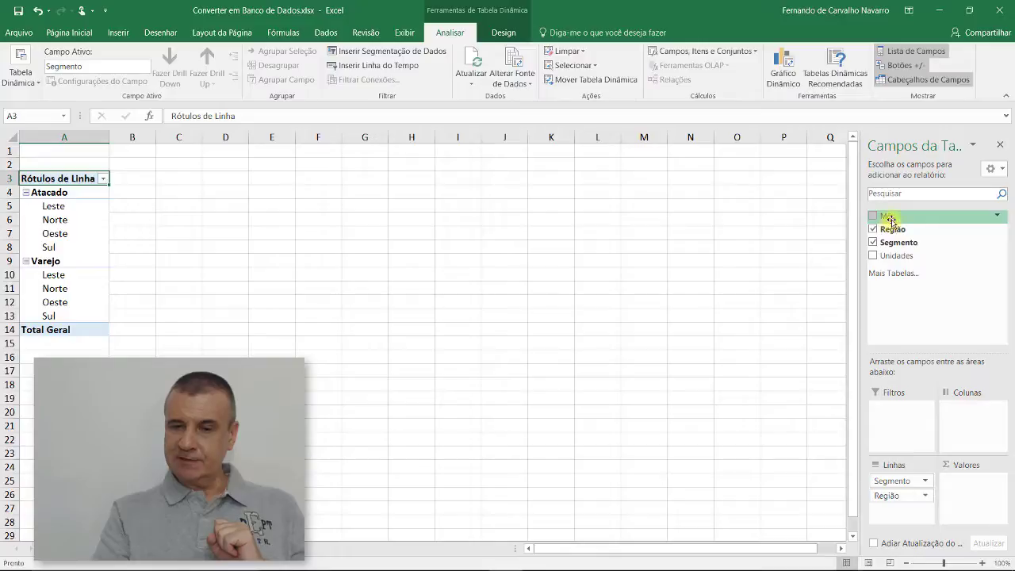
left_click_drag(890, 220, 971, 414)
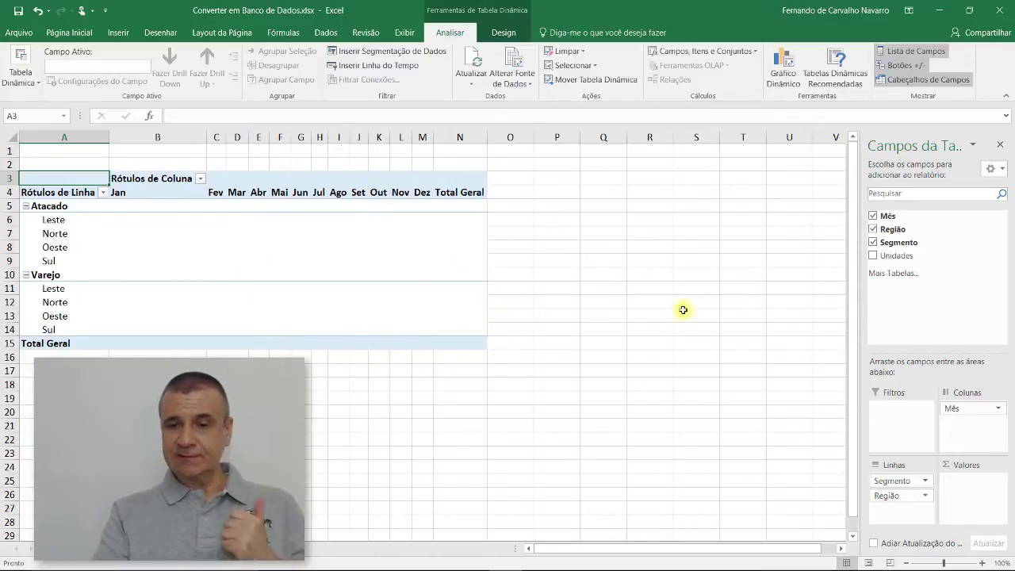
mouse_move(896, 256)
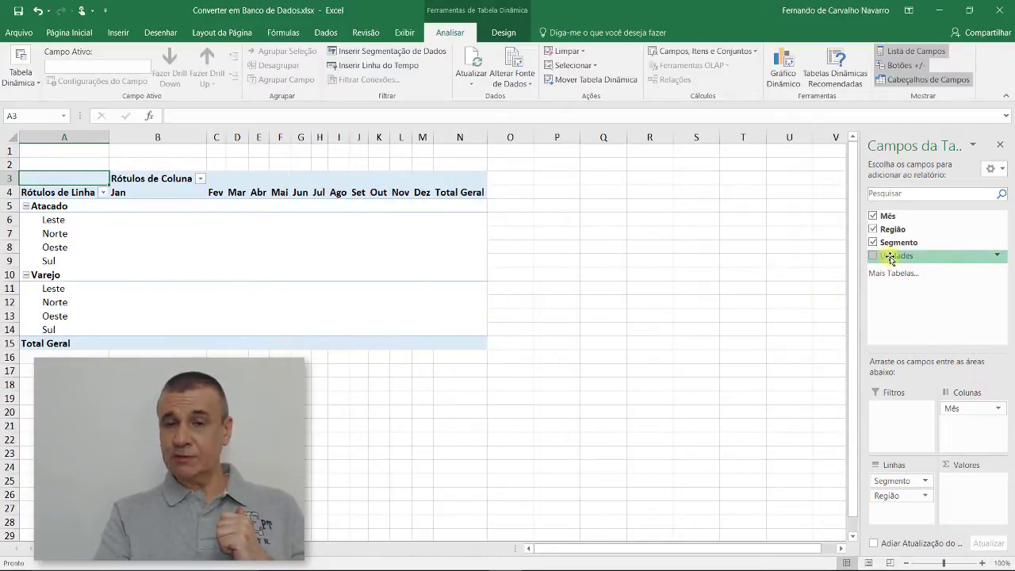
left_click_drag(890, 258, 984, 481)
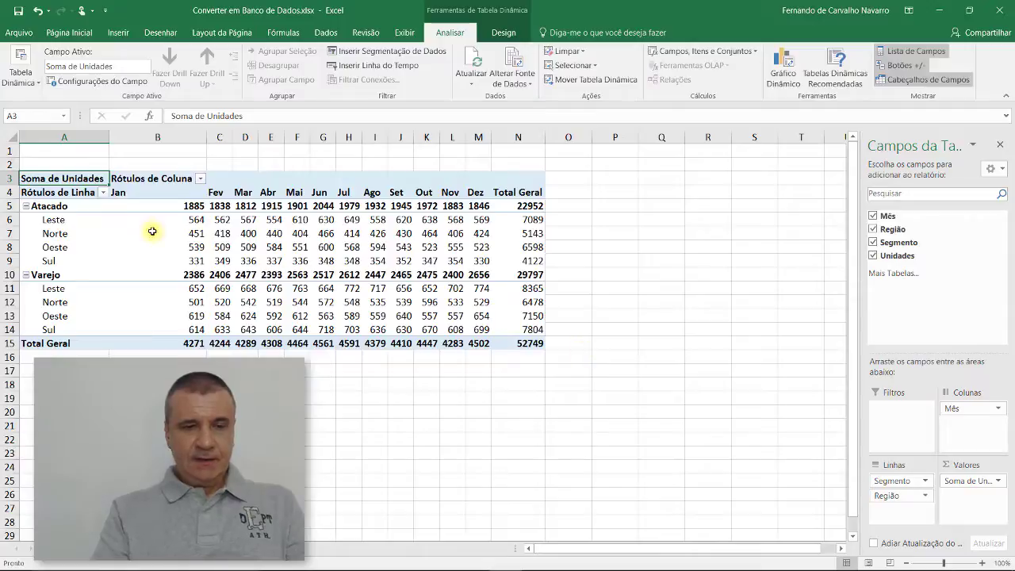
Step: Turn off Cabeçalhos de Campos to hide the Rótulos de Linha and Rótulos de Coluna headers
left_click(42, 191)
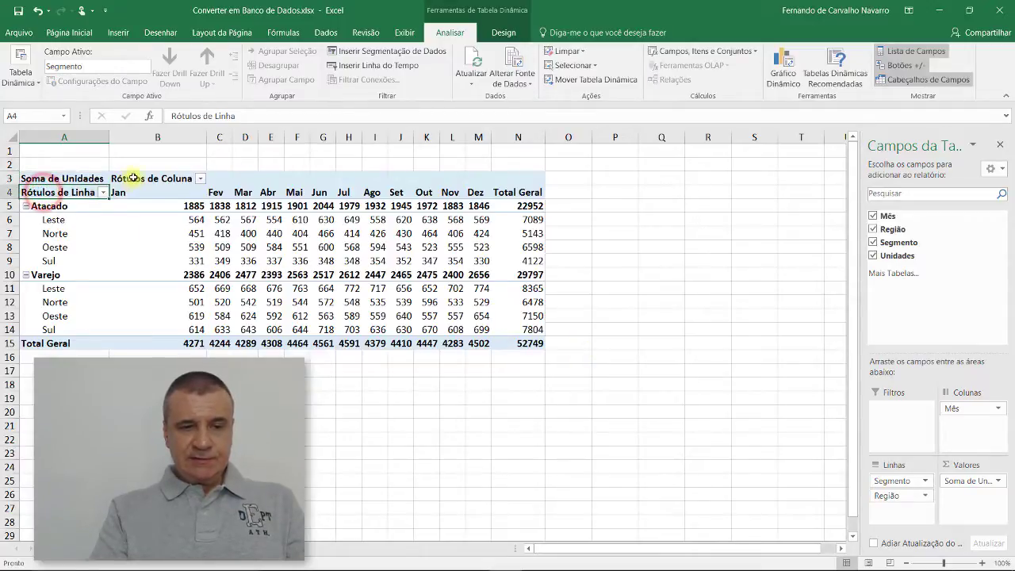
left_click(136, 178)
left_click(57, 192)
left_click(137, 179)
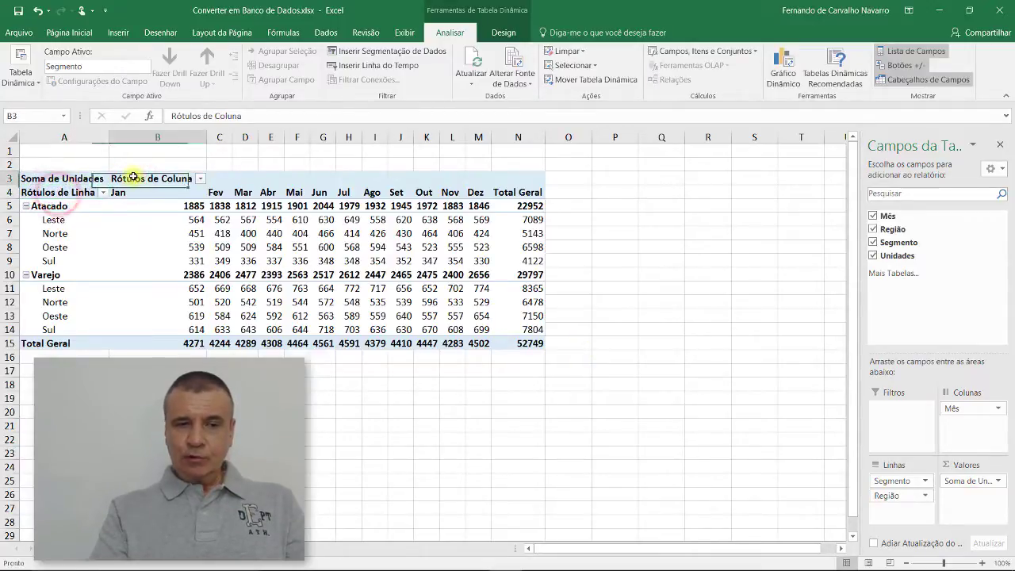
left_click_drag(61, 192, 66, 192)
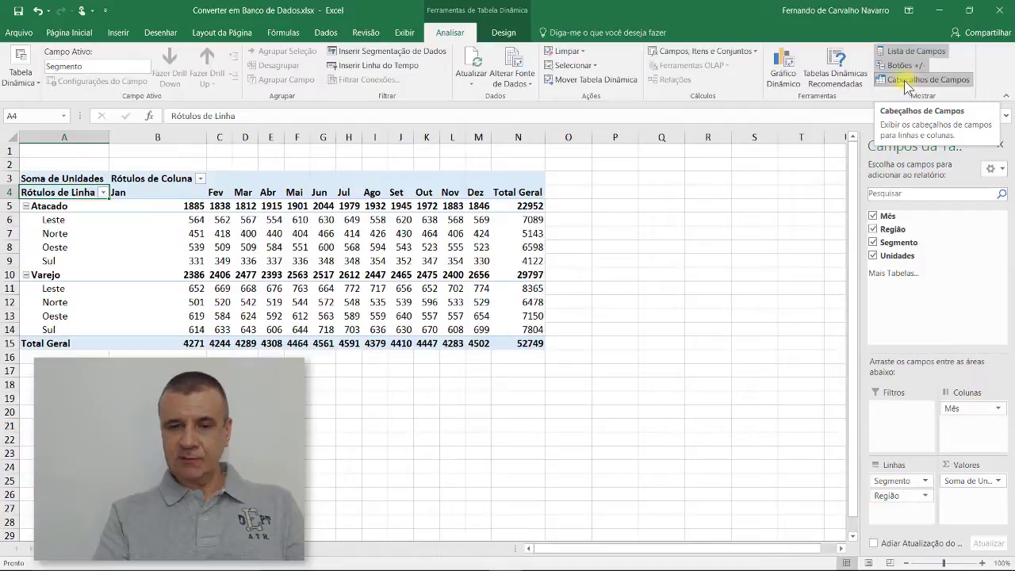
left_click(904, 80)
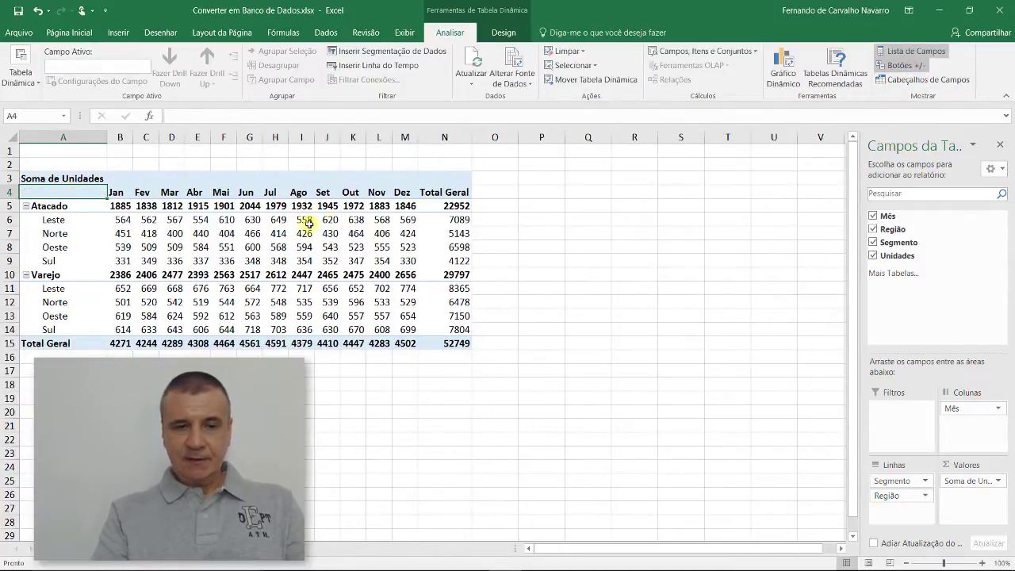